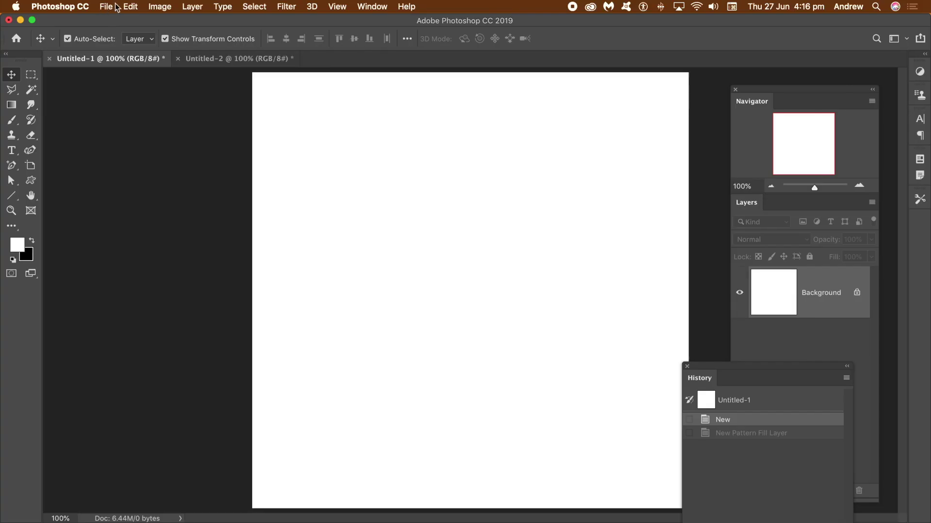
# Choose 1.eps from the Desktop to open it.
pyautogui.click(106, 7)
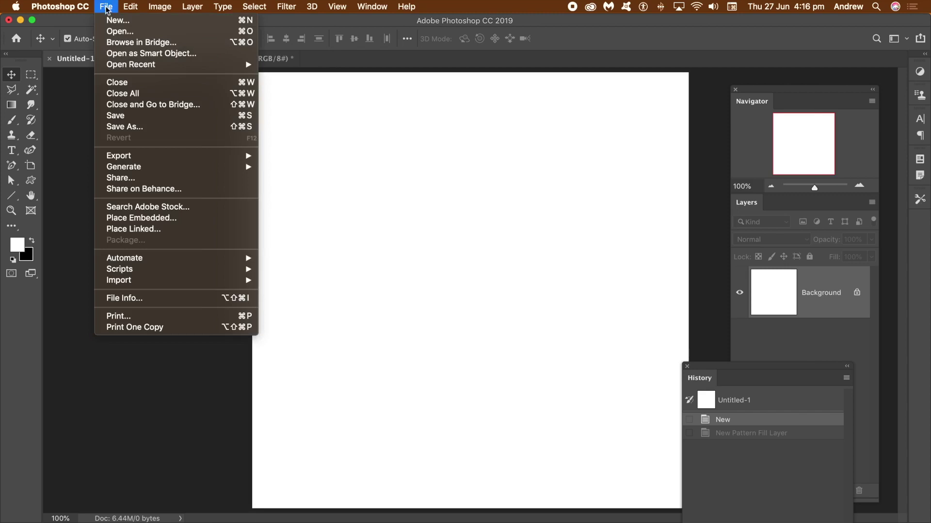
pyautogui.click(119, 31)
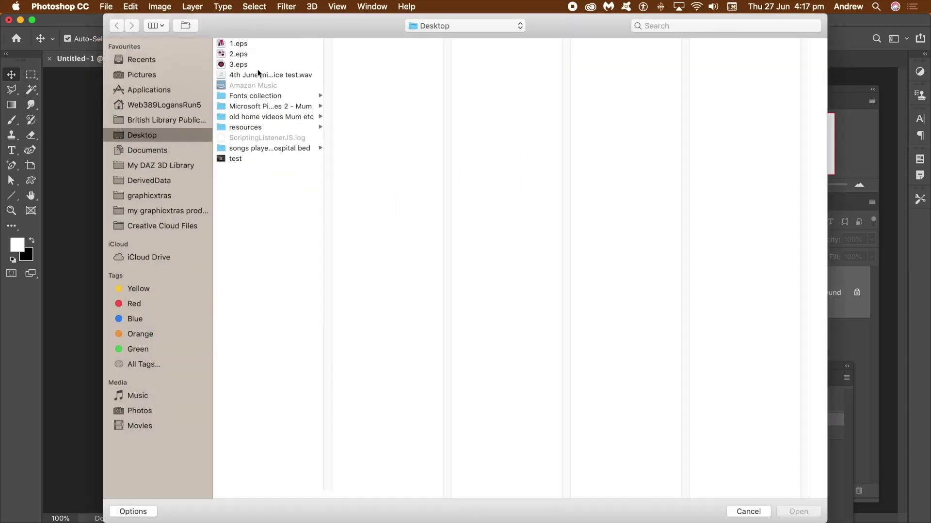
pyautogui.click(239, 45)
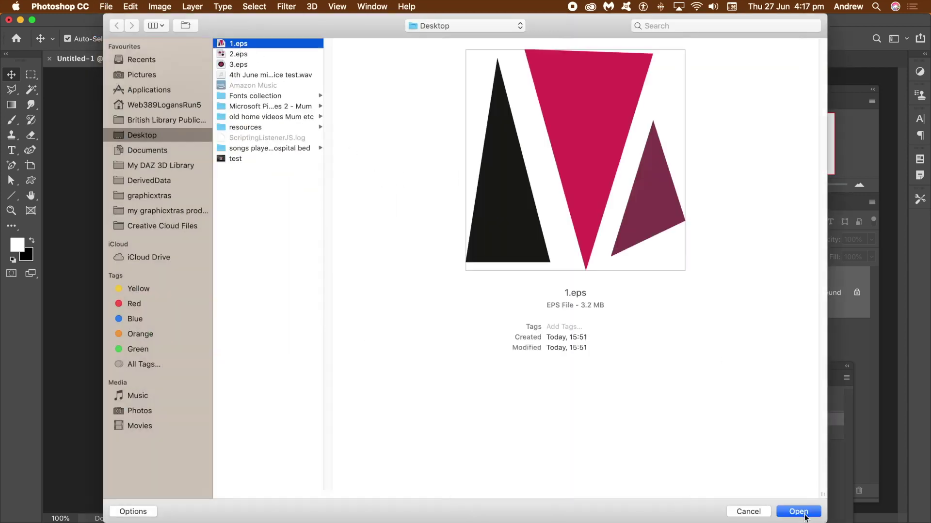
pyautogui.press('Return')
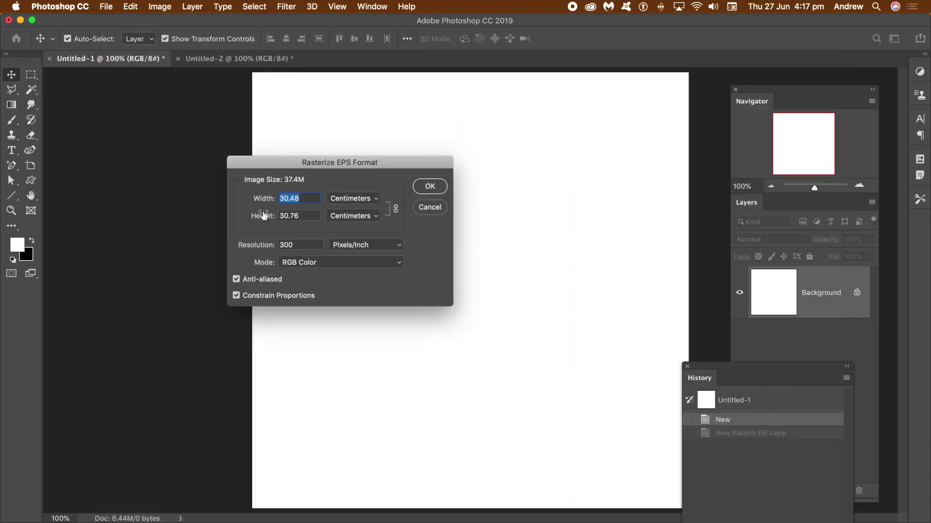
# Rasterize 1.eps in pixels at 1000 pixels wide (1000 × 1009).
pyautogui.click(365, 199)
pyautogui.click(348, 177)
pyautogui.click(358, 216)
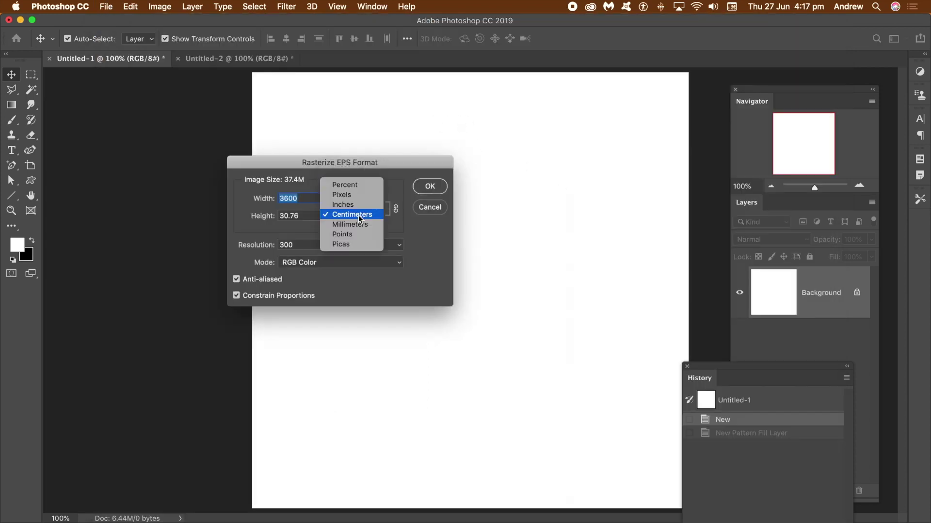
pyautogui.click(299, 185)
pyautogui.press('Tab')
pyautogui.hotkey('shift', 'Tab')
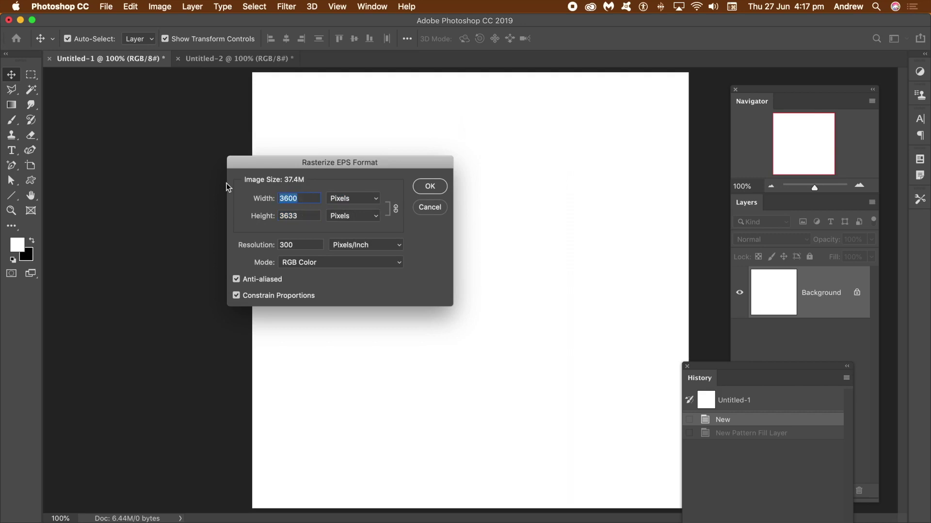
pyautogui.write('1000')
pyautogui.click(430, 186)
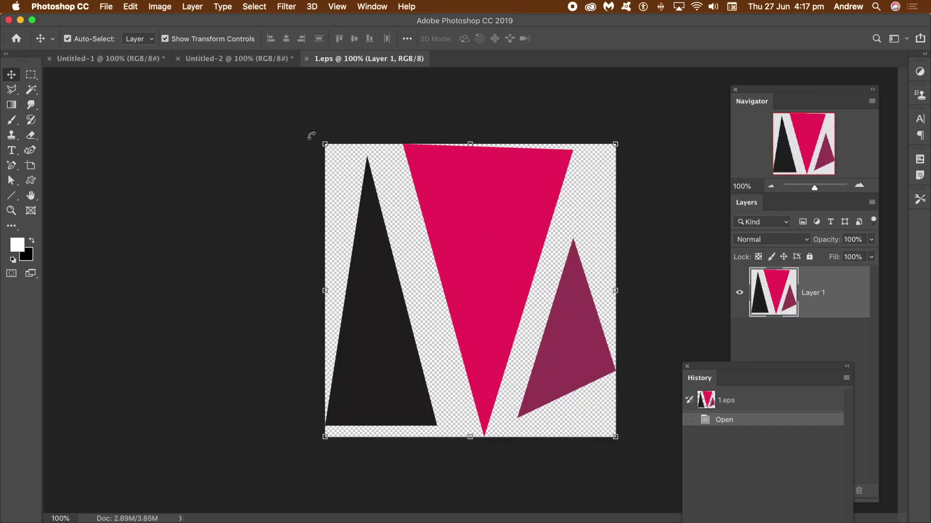
# Scale the triangle artwork down to about 93.77% from both corners and commit.
pyautogui.moveTo(321, 142); pyautogui.dragTo(331, 151)
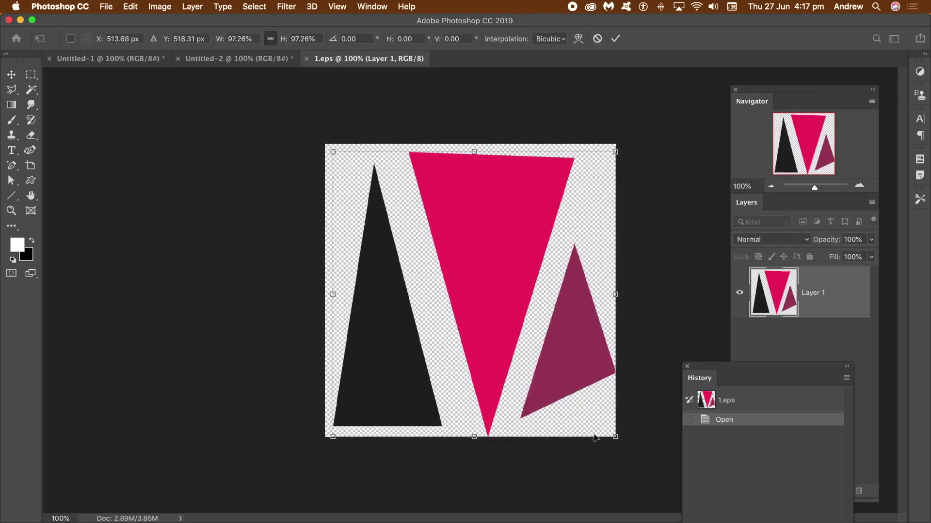
pyautogui.moveTo(614, 436); pyautogui.dragTo(605, 426)
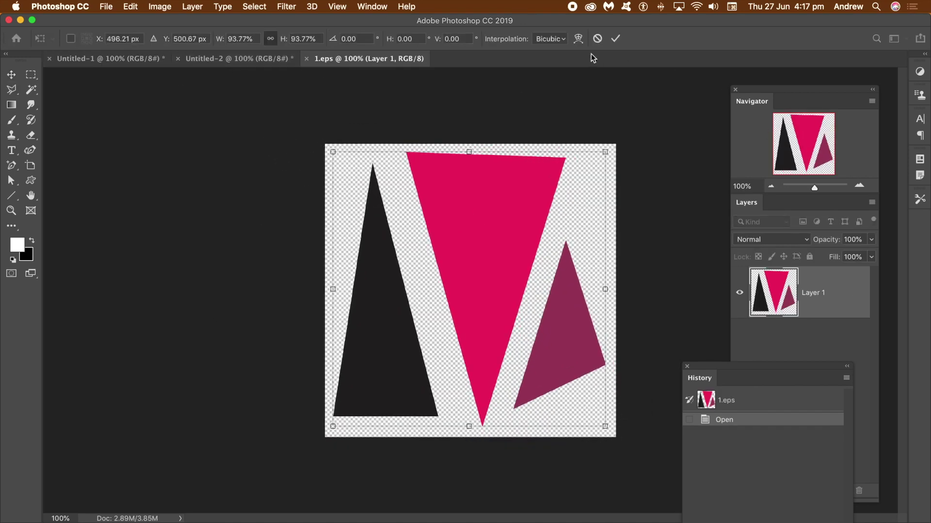
pyautogui.click(615, 38)
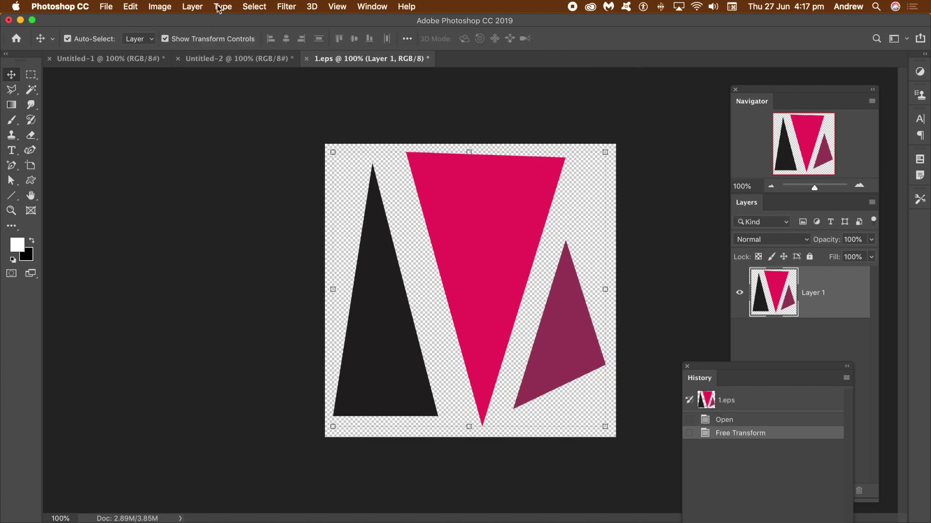
# Define the full-size triangle image as a pattern named 1.eps.
pyautogui.click(131, 7)
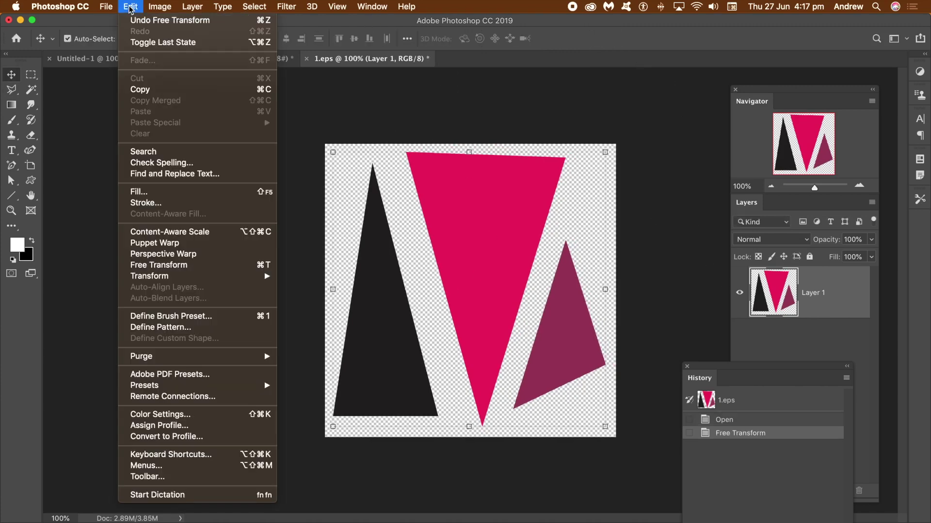
pyautogui.click(168, 328)
pyautogui.click(716, 318)
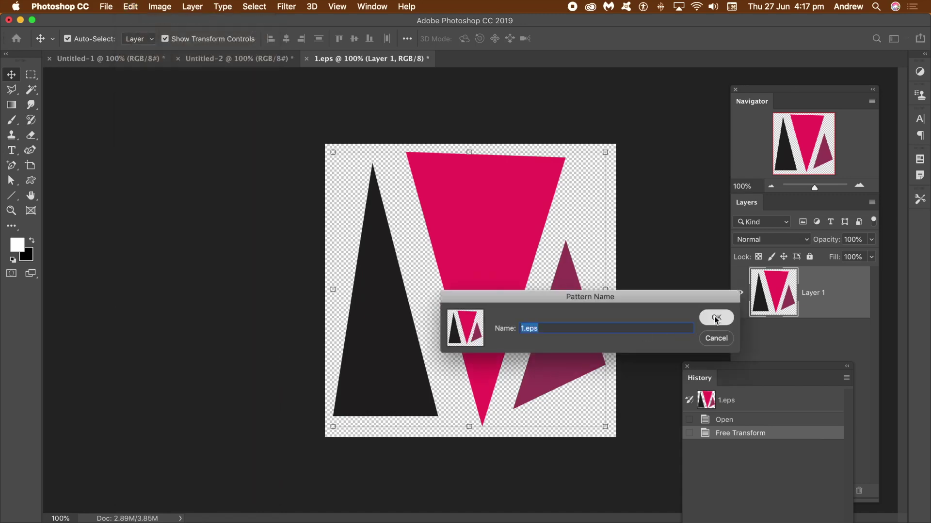
# Resize the image to 200 × 202 px and define it again as pattern 1.eps.
pyautogui.click(156, 7)
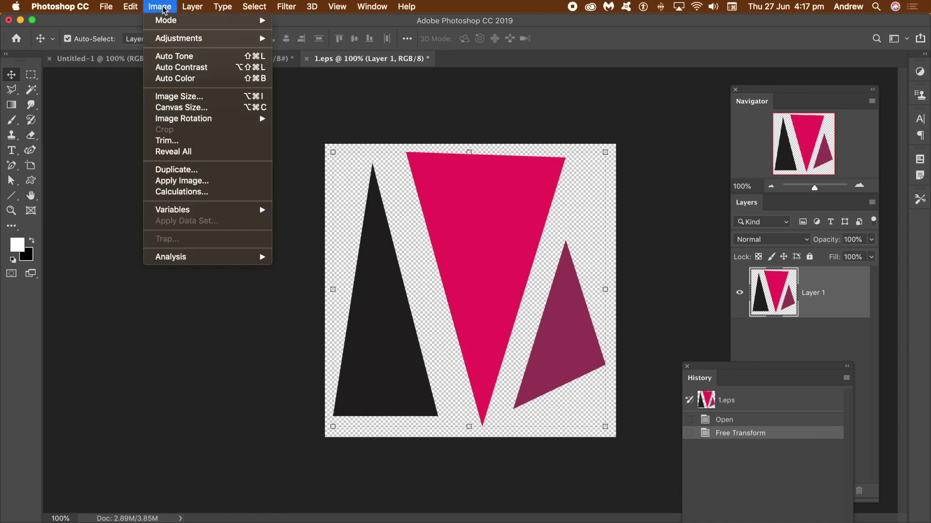
pyautogui.click(198, 101)
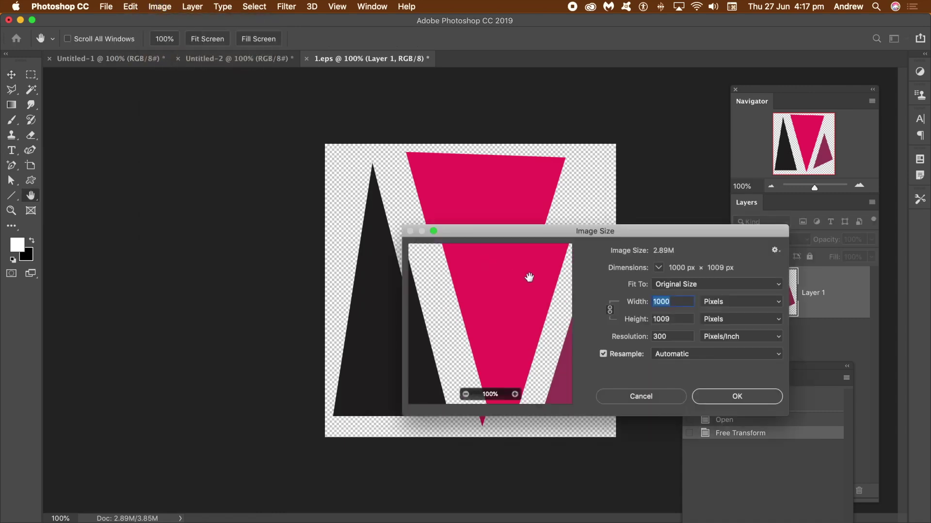
pyautogui.write('200')
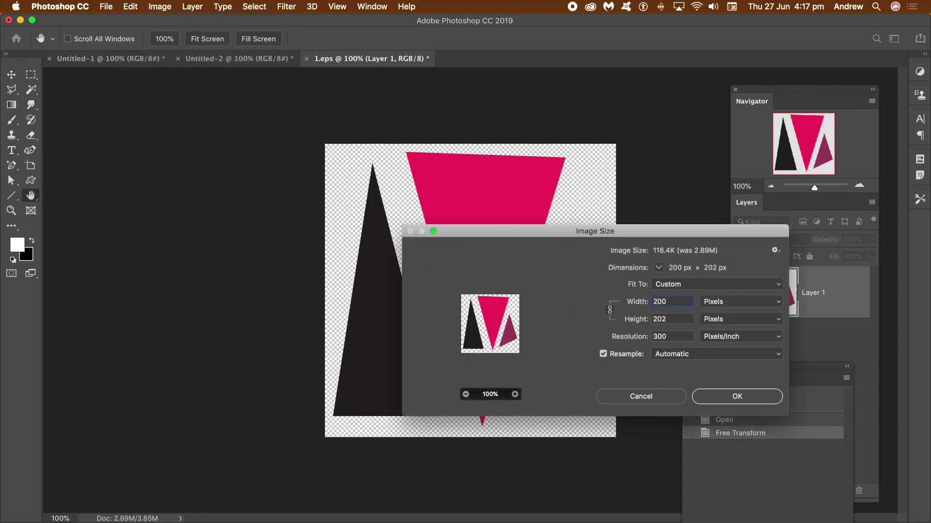
pyautogui.press('Return')
pyautogui.click(131, 7)
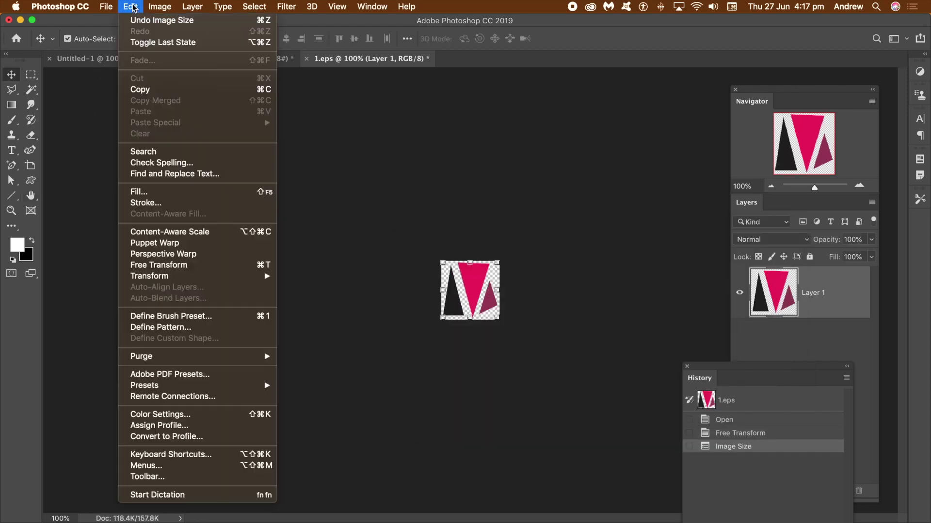
pyautogui.click(174, 328)
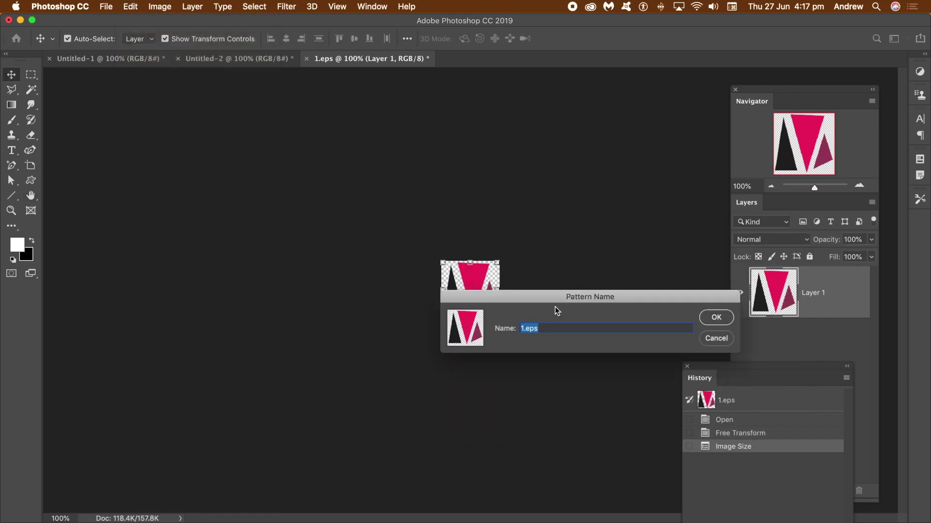
pyautogui.click(721, 318)
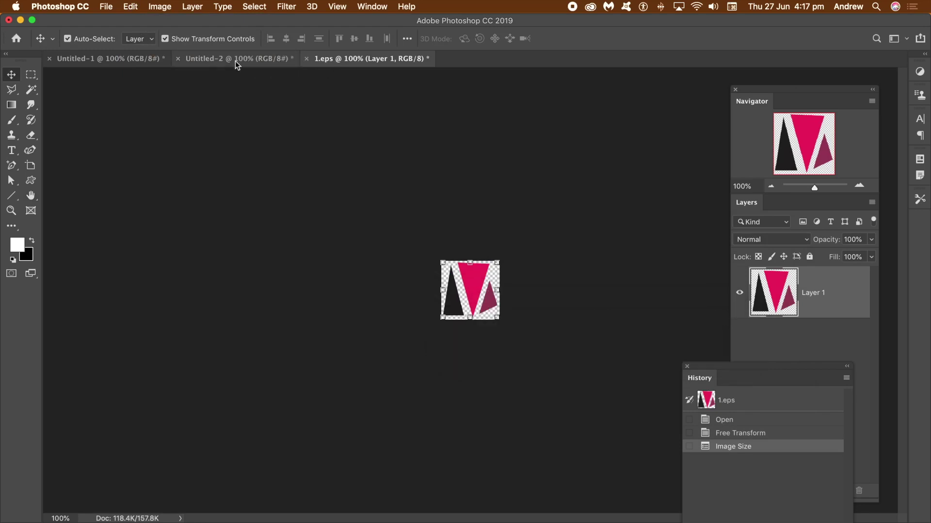
pyautogui.click(127, 60)
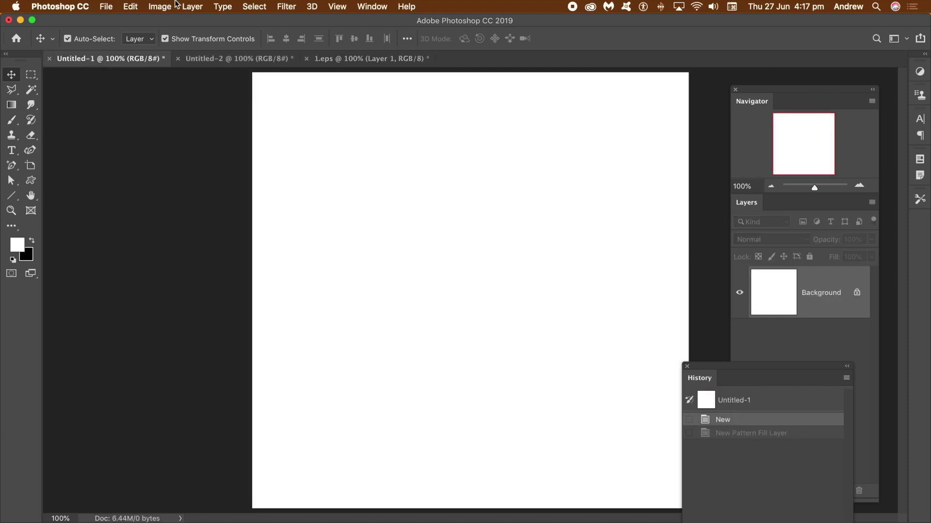
# Fill Untitled-1 with the small triangle pattern via Random Fill, enlarging and densifying the triangles.
pyautogui.click(130, 7)
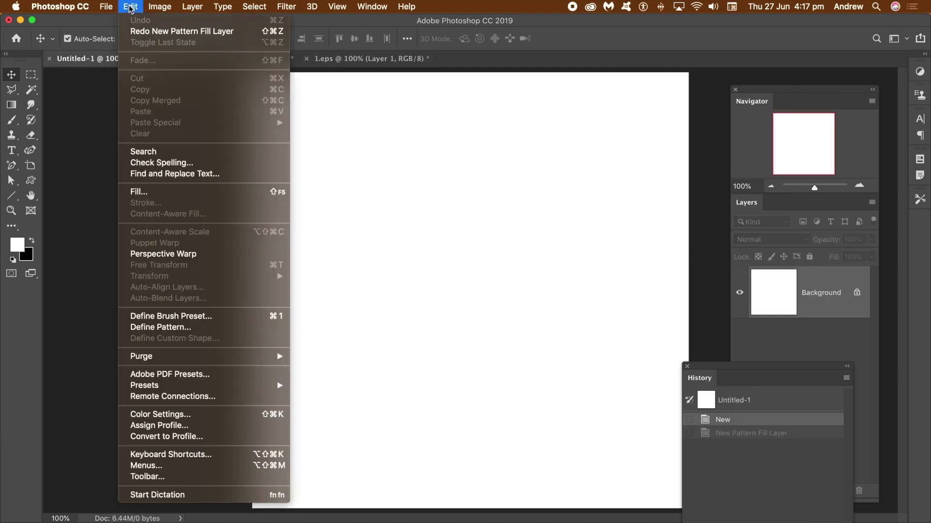
pyautogui.click(148, 194)
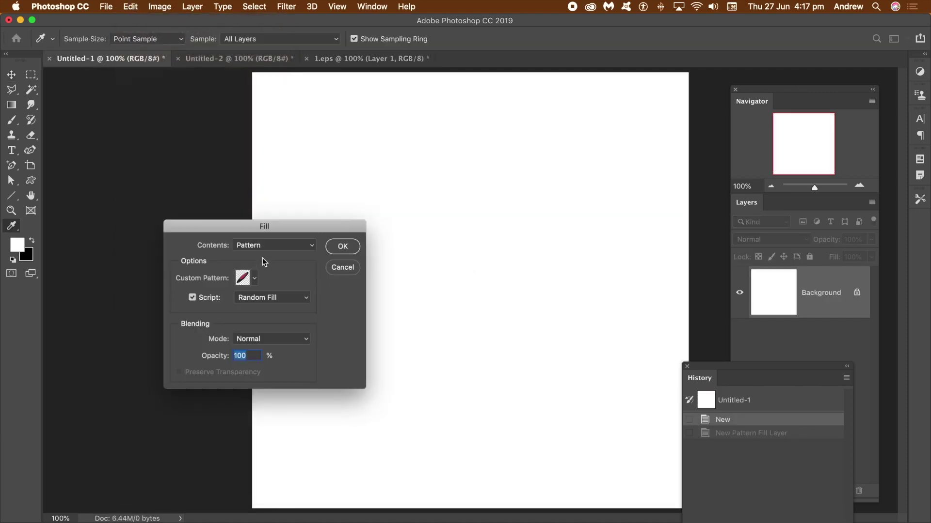
pyautogui.click(248, 285)
pyautogui.click(227, 469)
pyautogui.click(287, 230)
pyautogui.click(274, 299)
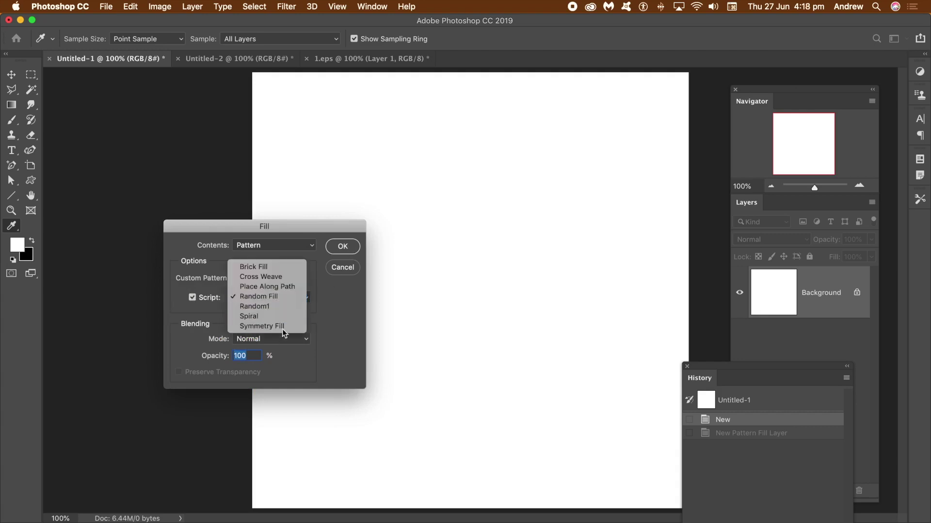
pyautogui.click(281, 297)
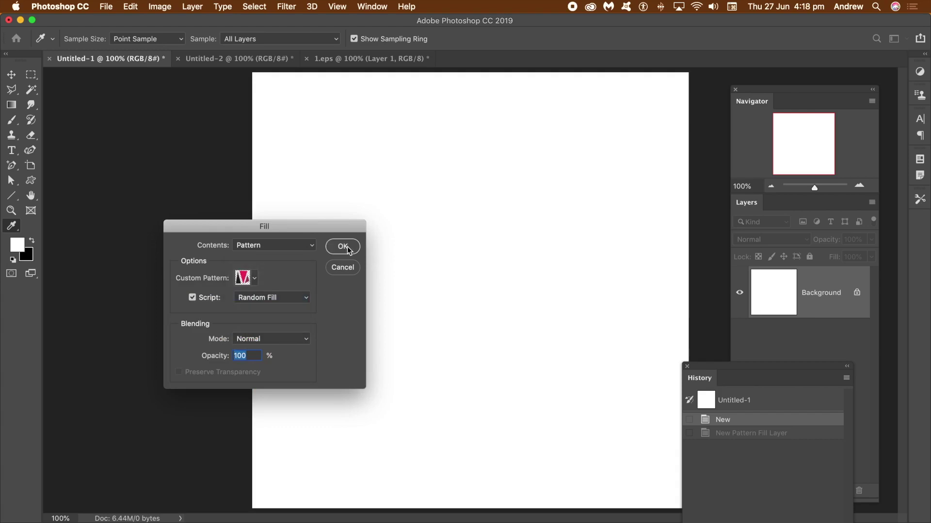
pyautogui.press('Return')
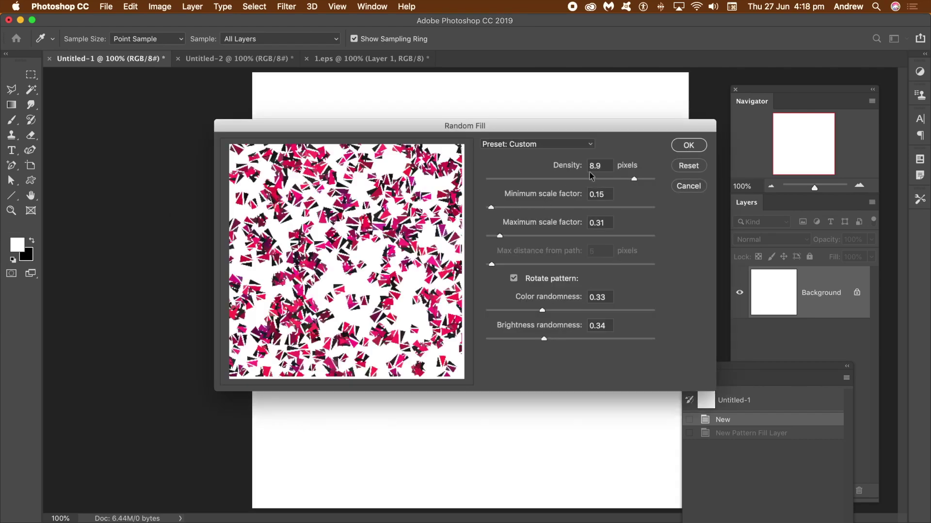
pyautogui.moveTo(491, 207); pyautogui.dragTo(519, 236)
pyautogui.click(688, 145)
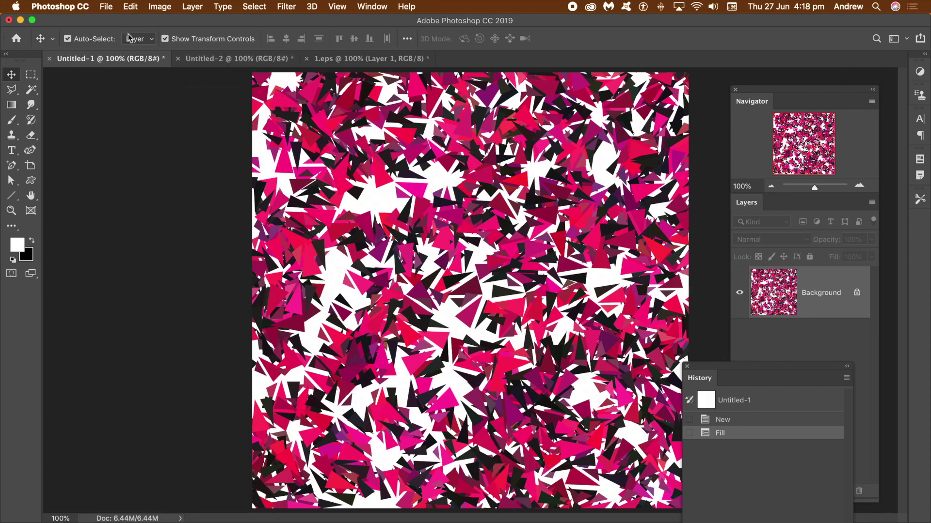
# Undo the random fill and add a new Pattern Fill layer.
pyautogui.click(130, 8)
pyautogui.click(146, 17)
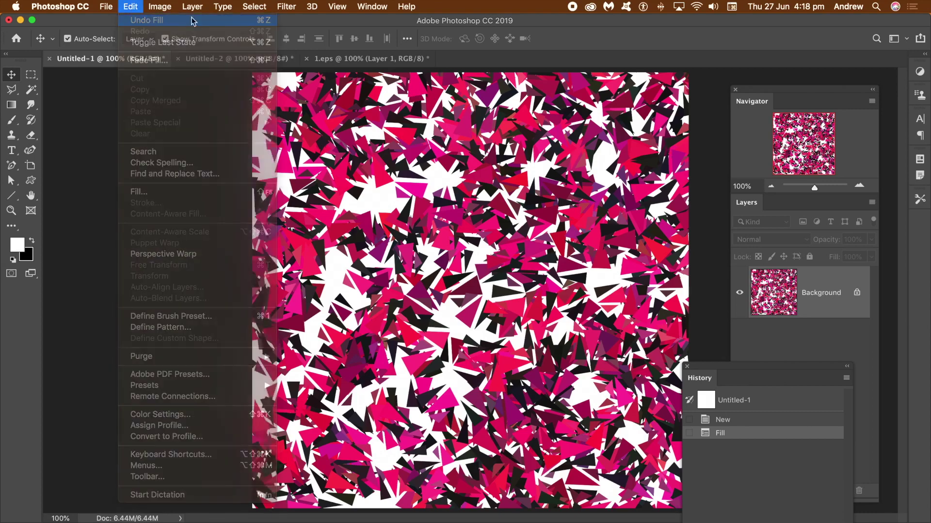
pyautogui.click(192, 7)
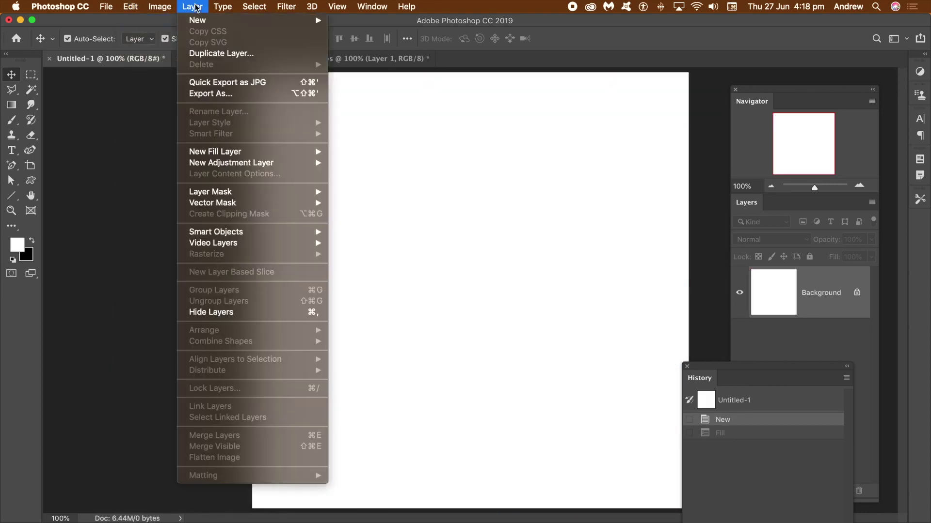
pyautogui.moveTo(219, 152)
pyautogui.click(362, 174)
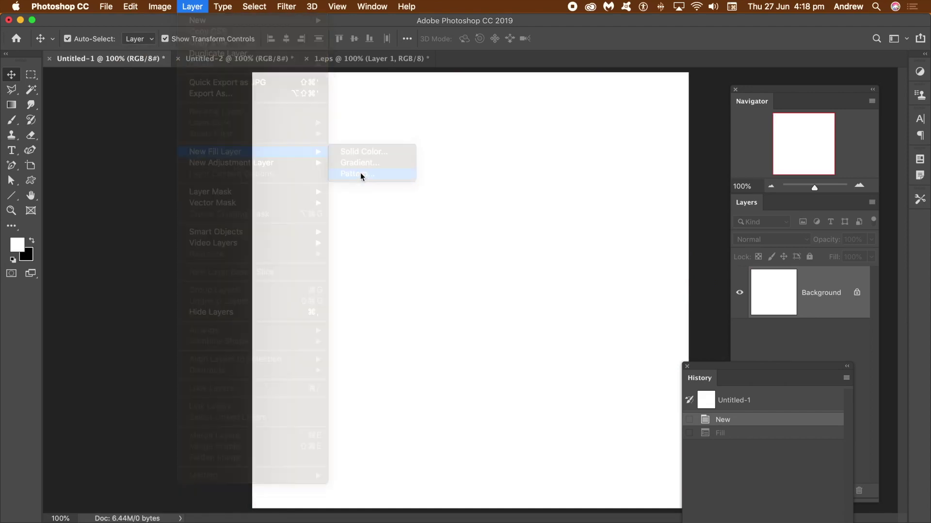
pyautogui.click(576, 172)
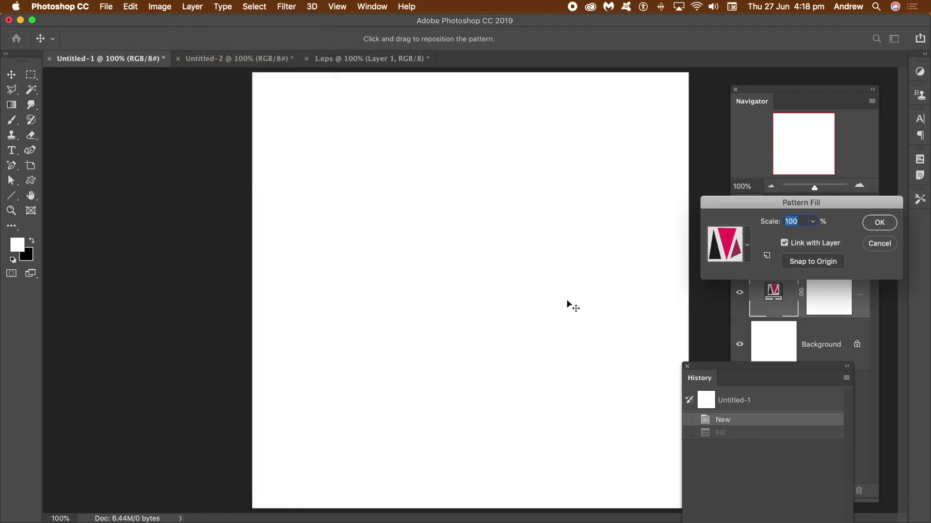
# Preview the saved triangle, ellipse, circle and bubble patterns in the pattern picker.
pyautogui.click(747, 248)
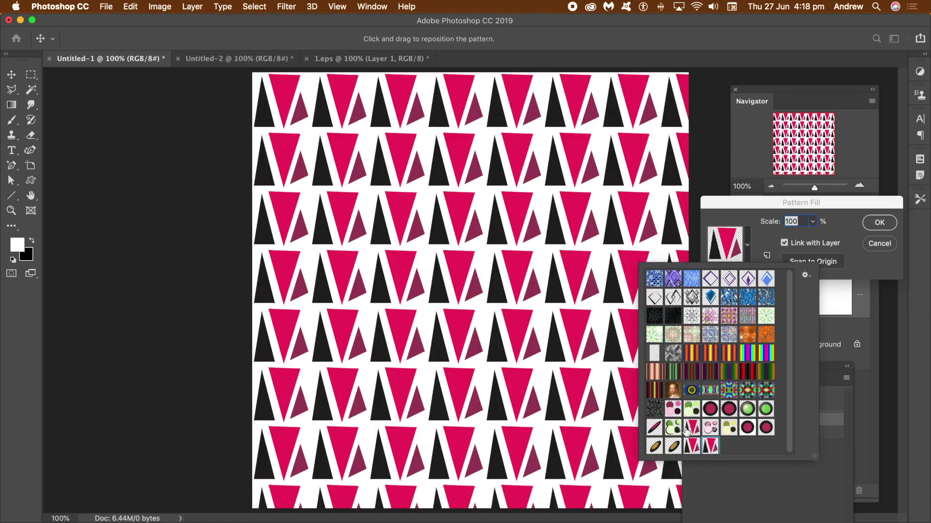
pyautogui.click(692, 445)
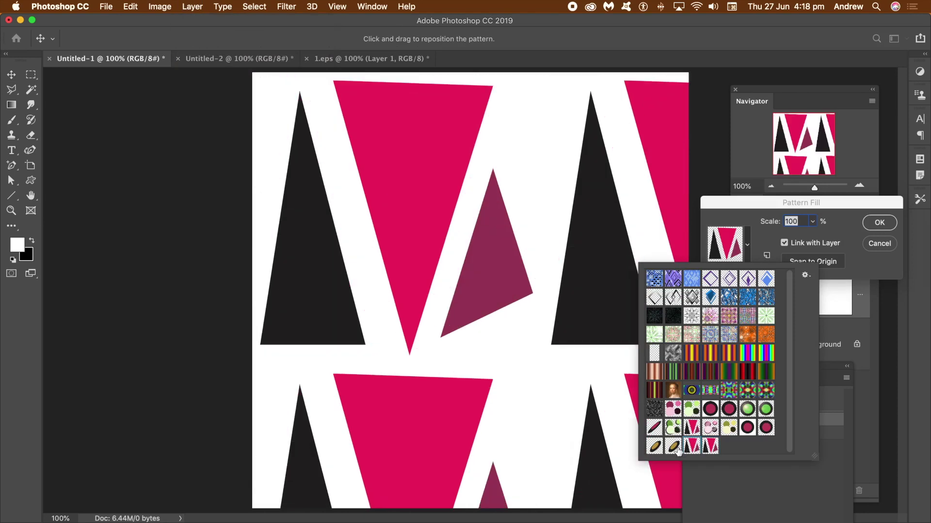
pyautogui.click(710, 446)
pyautogui.click(692, 446)
pyautogui.click(673, 446)
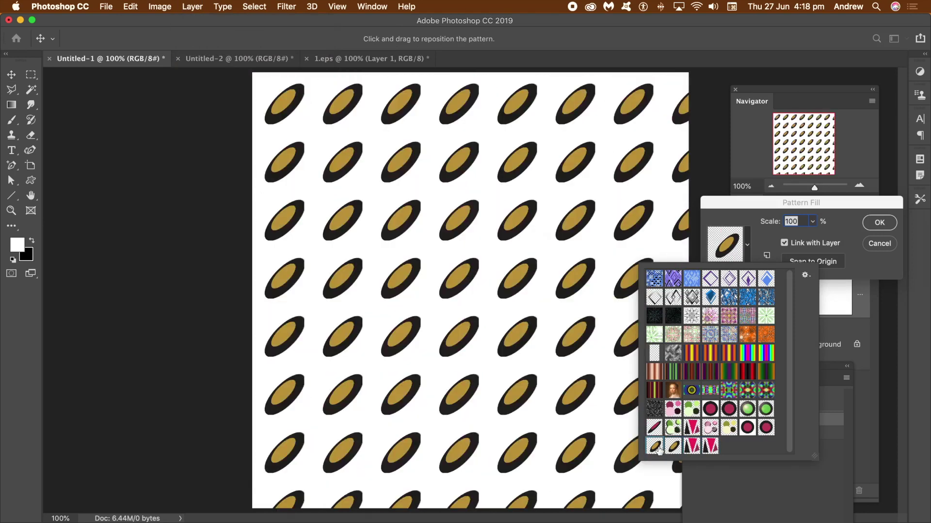
pyautogui.click(673, 428)
pyautogui.click(654, 427)
pyautogui.click(710, 427)
pyautogui.click(729, 428)
pyautogui.click(748, 427)
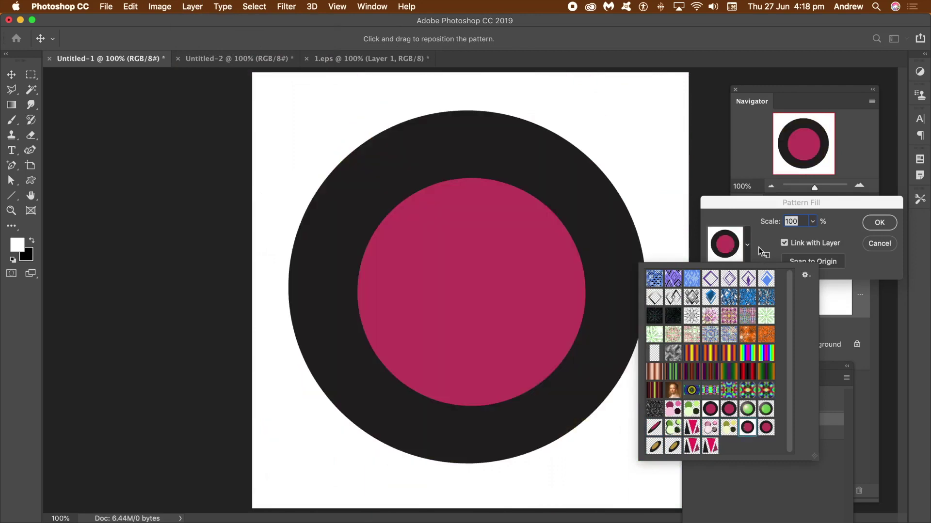
pyautogui.click(776, 230)
# Choose the pink and black triangle pattern for Pattern Fill 1.
pyautogui.click(748, 245)
pyautogui.click(710, 446)
pyautogui.click(894, 228)
pyautogui.click(887, 224)
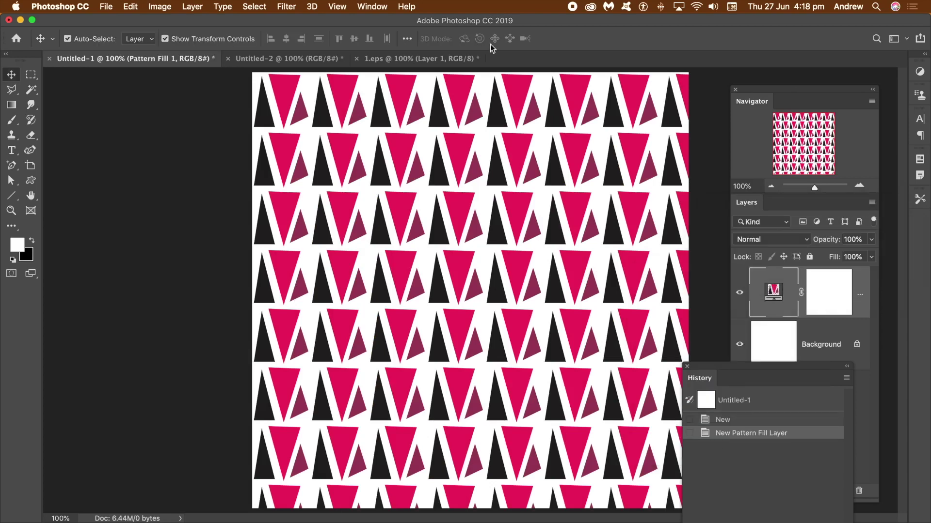
# Duplicate the layer as Pattern Fill 1 copy and open its fill settings.
pyautogui.click(181, 7)
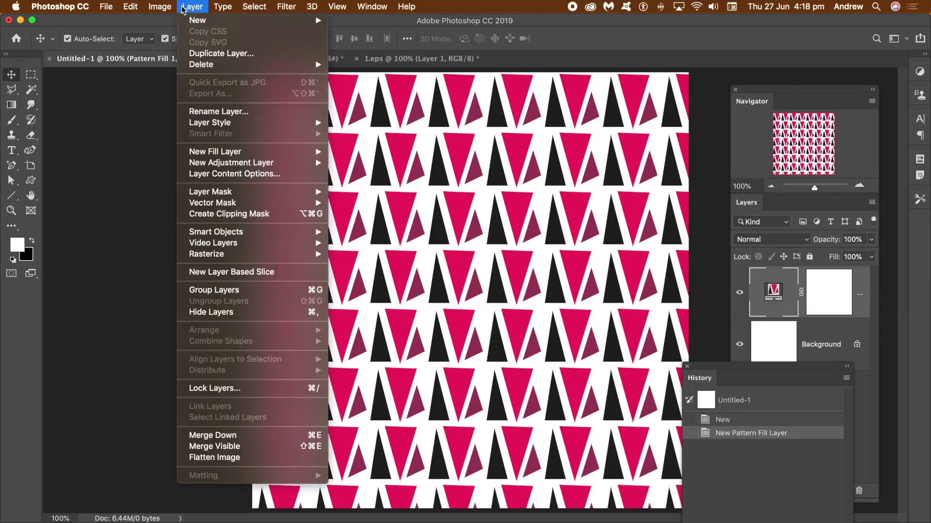
pyautogui.click(211, 54)
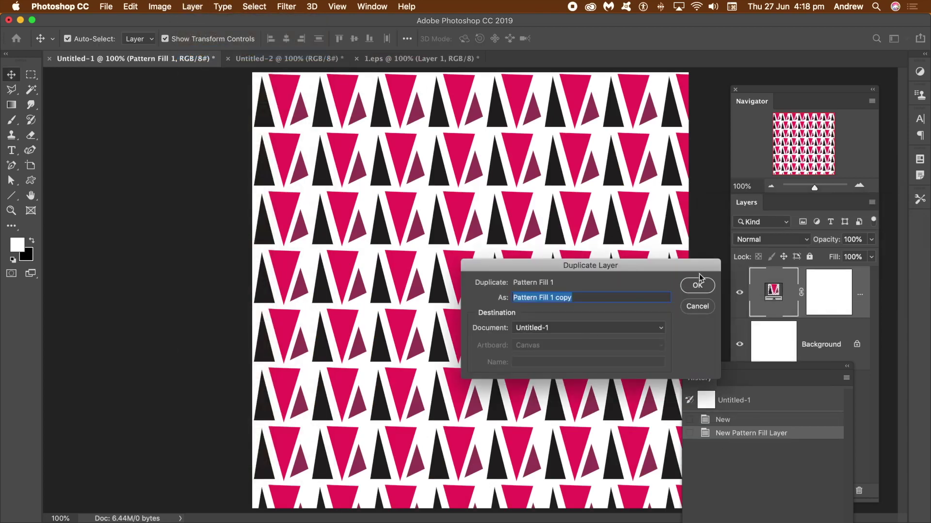
pyautogui.click(696, 286)
pyautogui.doubleClick(772, 291)
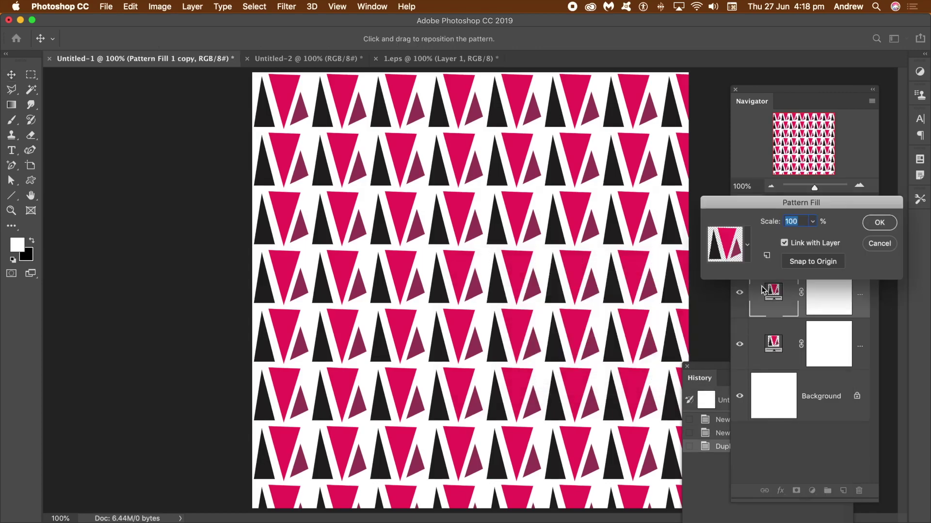
# Offset the copy's triangle tiles so they interlock with the original pattern.
pyautogui.moveTo(587, 228); pyautogui.dragTo(563, 269)
pyautogui.click(878, 224)
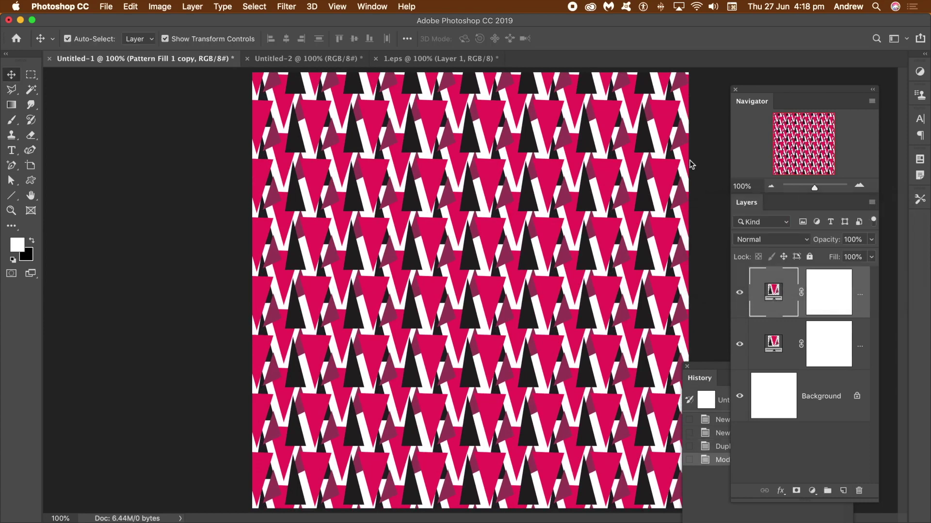
pyautogui.click(309, 58)
# From the 1.eps document, choose 2.eps to open.
pyautogui.click(424, 58)
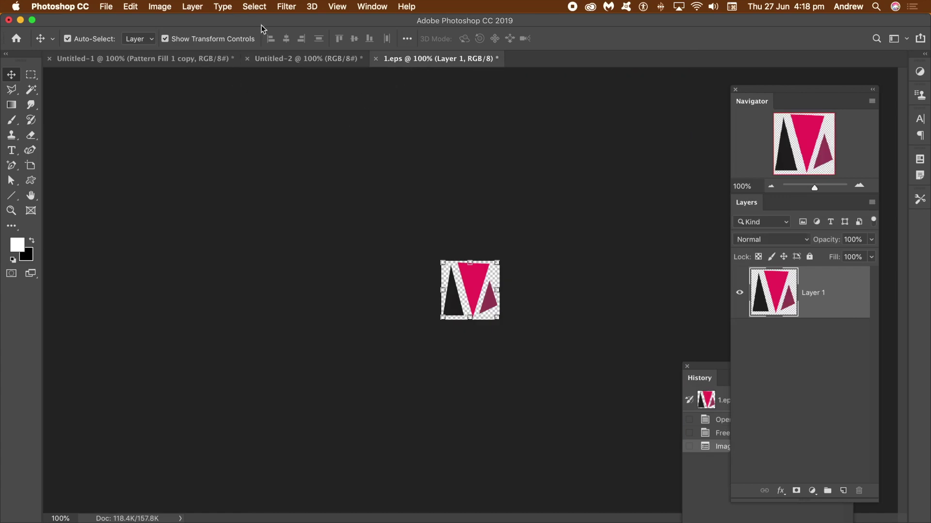
pyautogui.click(107, 8)
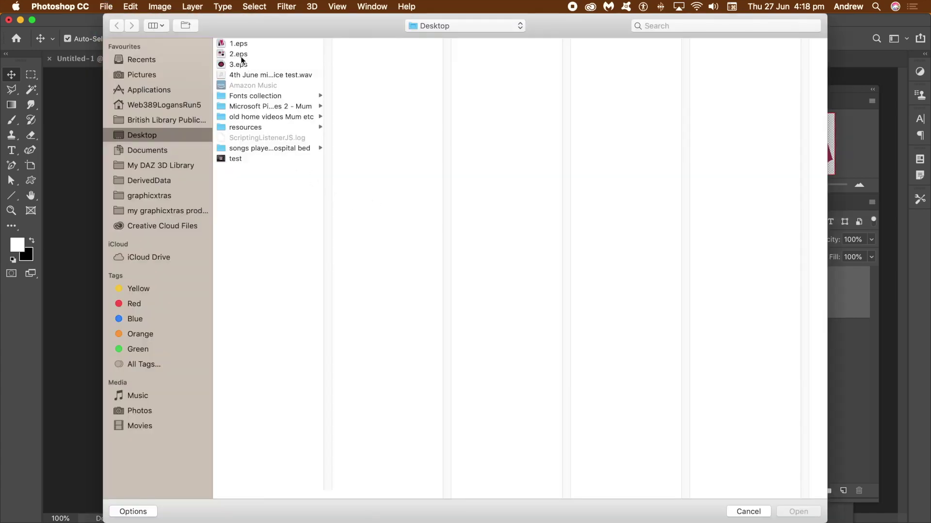
pyautogui.click(241, 58)
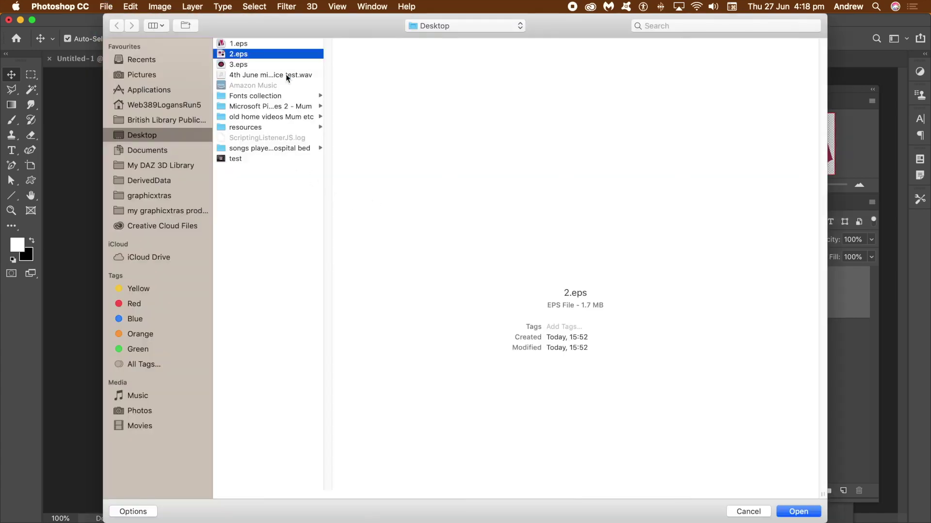
pyautogui.press('Return')
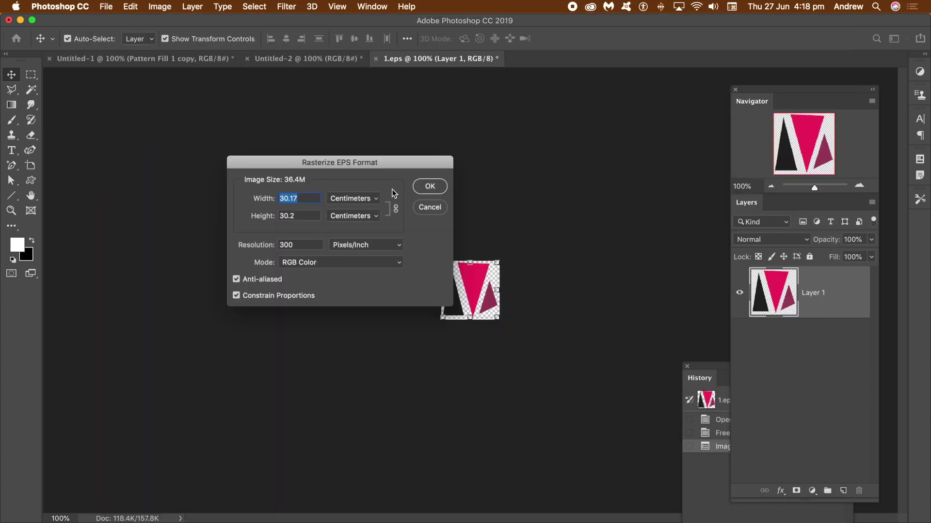
# Rasterize 2.eps with pixel units, replacing width 3563 with 1000.
pyautogui.click(359, 199)
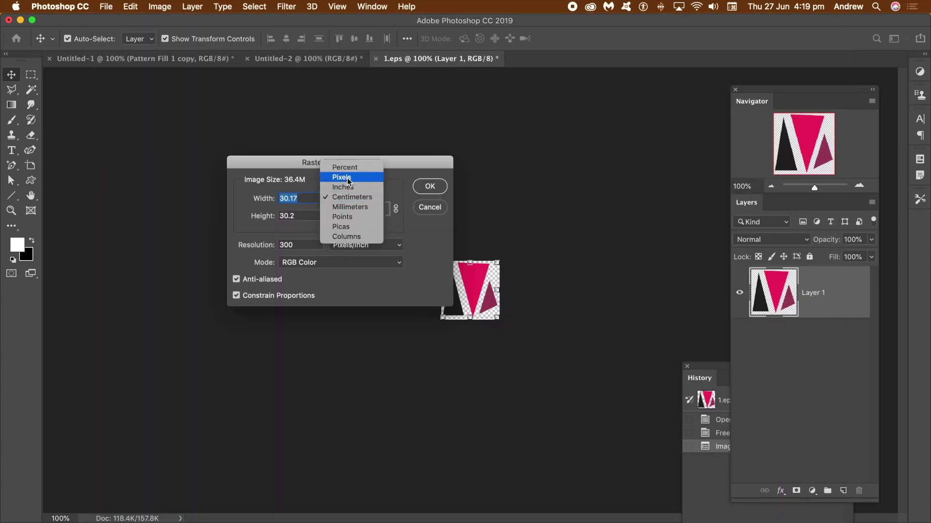
pyautogui.click(349, 184)
pyautogui.click(351, 214)
pyautogui.click(351, 196)
pyautogui.click(301, 198)
pyautogui.moveTo(301, 198); pyautogui.dragTo(258, 192)
pyautogui.write('1000')
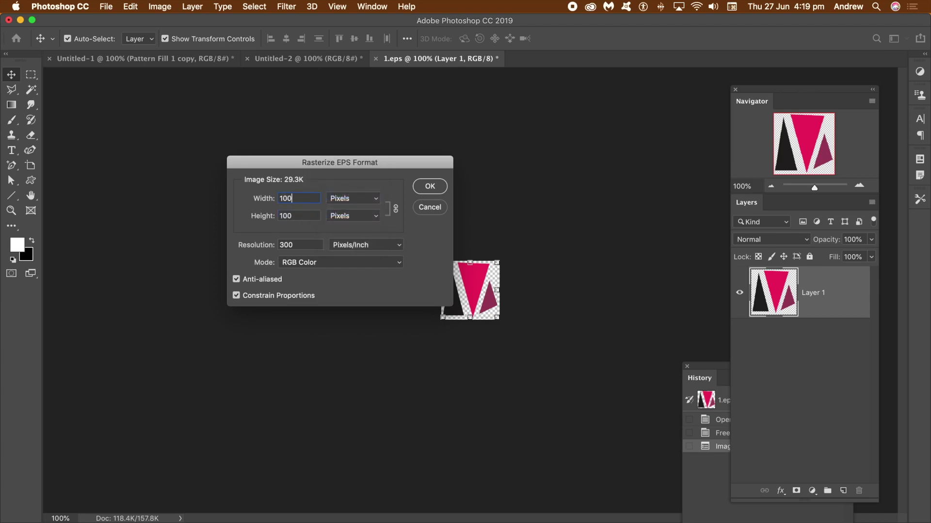
pyautogui.click(430, 187)
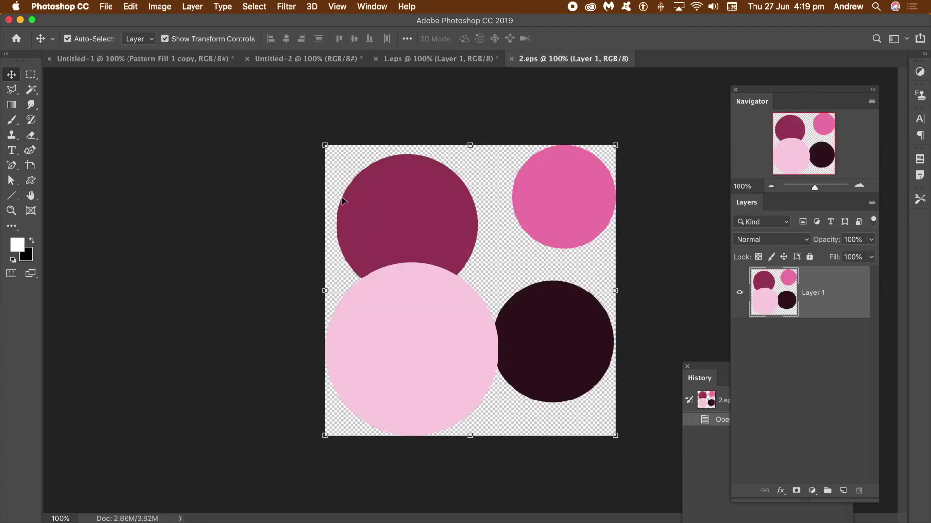
# Scale the four-circle graphic down to about 98% and commit.
pyautogui.moveTo(609, 437)
pyautogui.mouseDown()
pyautogui.moveTo(599, 423)
pyautogui.moveTo(604, 432)
pyautogui.mouseUp()
pyautogui.moveTo(325, 145); pyautogui.dragTo(333, 149)
pyautogui.press('Return')
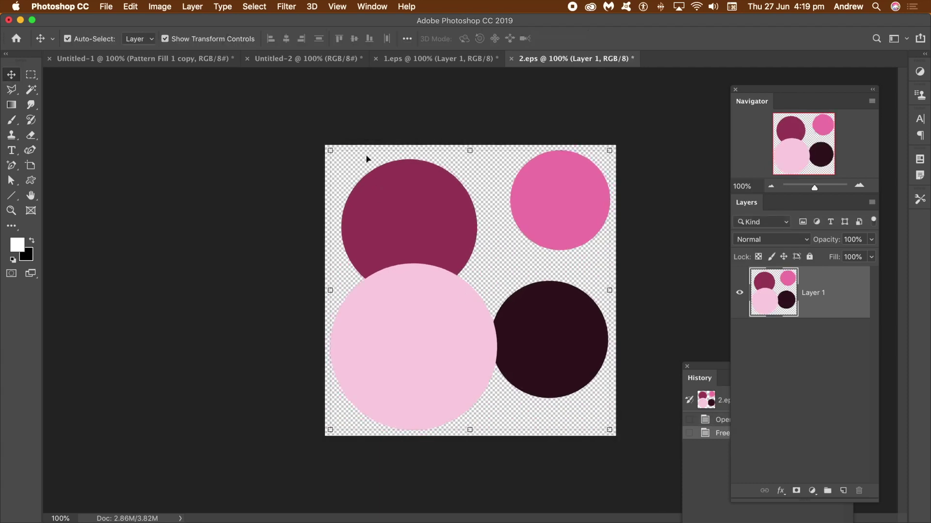
# Convert Layer 1 into a smart object.
pyautogui.click(192, 8)
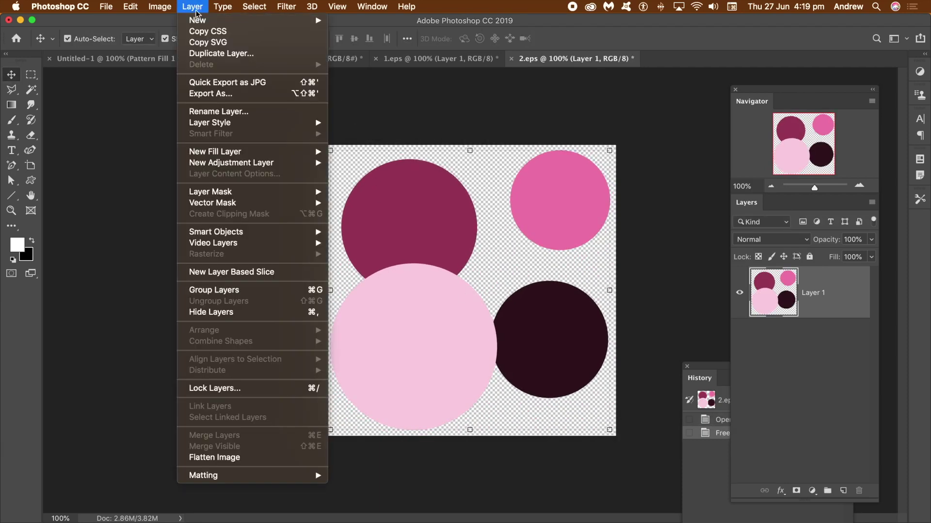
pyautogui.moveTo(228, 232)
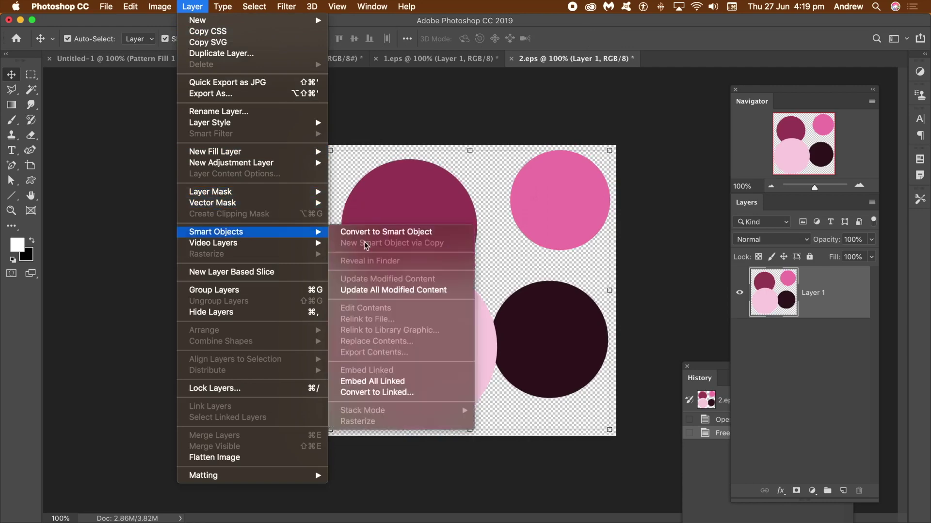
pyautogui.click(412, 234)
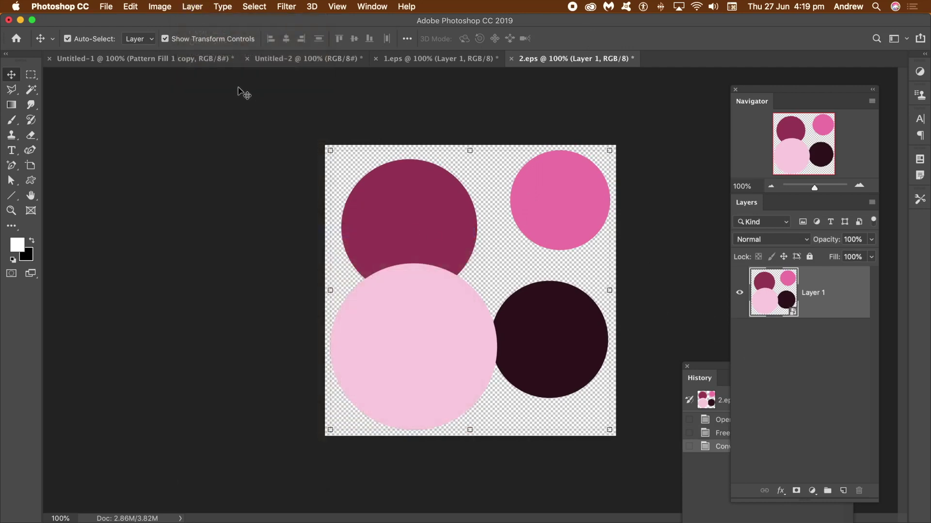
# Shift the circles' hue to -70 with Hue/Saturation so they turn purple.
pyautogui.click(170, 7)
pyautogui.moveTo(204, 38)
pyautogui.click(316, 101)
pyautogui.moveTo(607, 216); pyautogui.dragTo(586, 214)
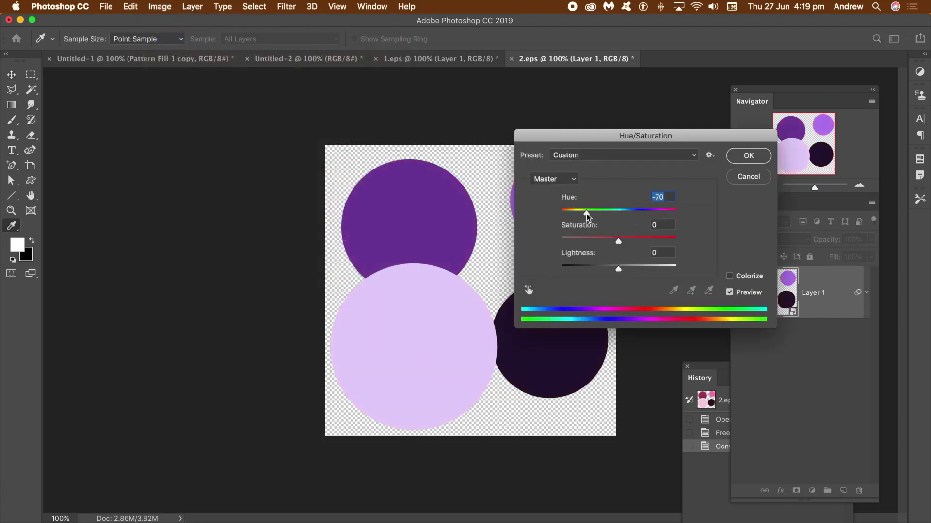
pyautogui.click(748, 156)
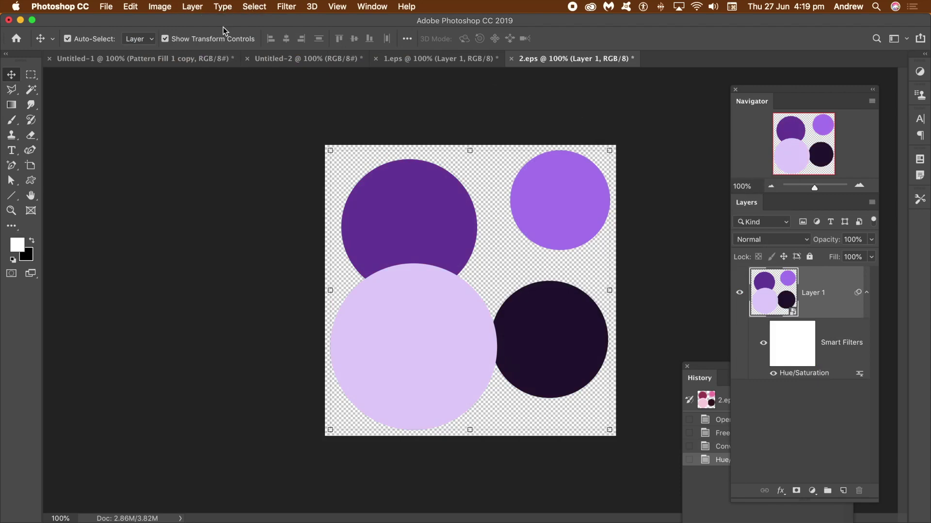
# Add a Lens Flare filter to the circles.
pyautogui.click(286, 7)
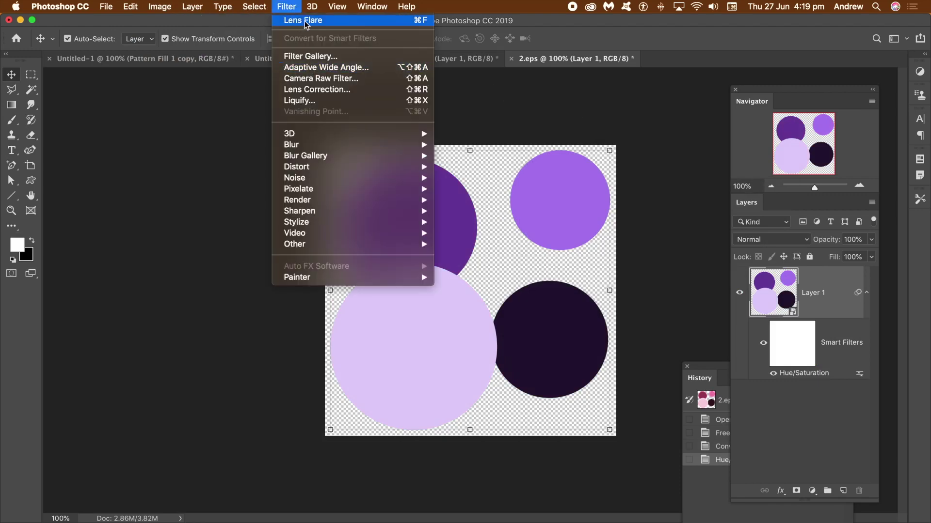
pyautogui.click(305, 21)
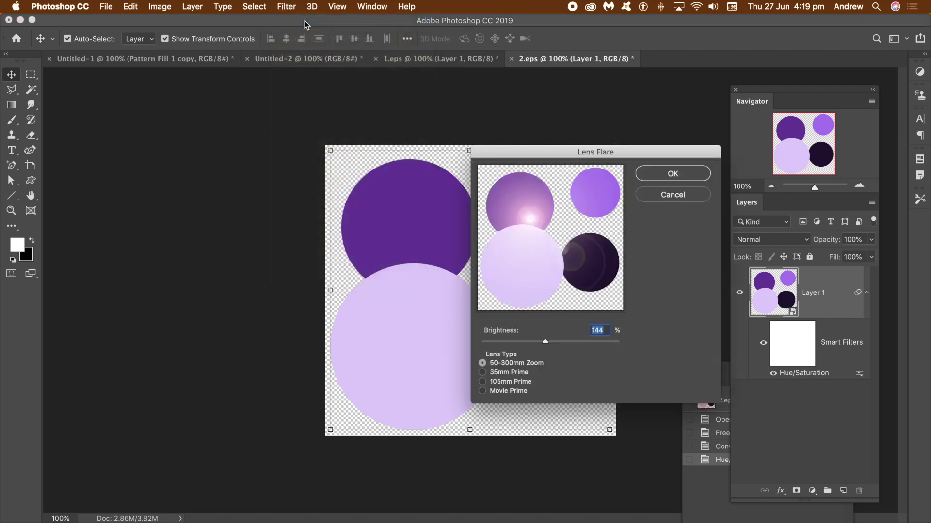
pyautogui.click(688, 173)
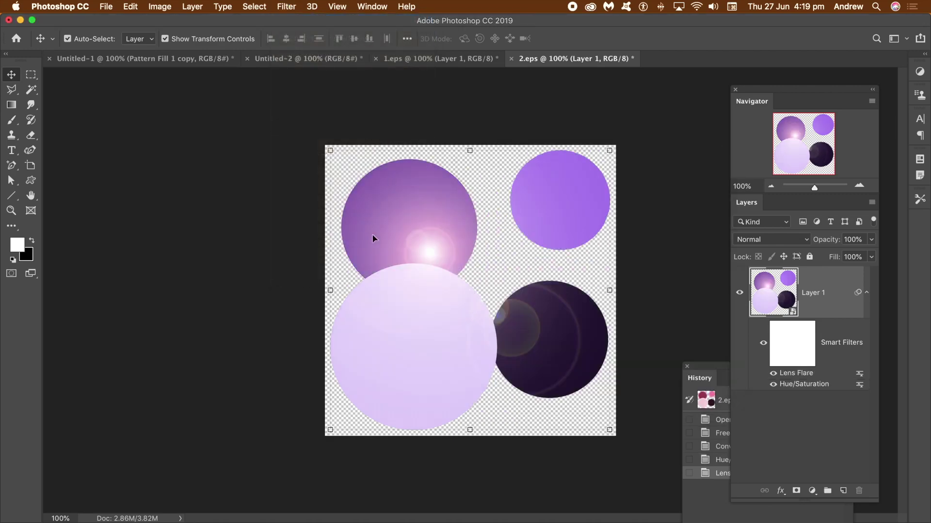
# Define the circles image as pattern 2.eps and go to Untitled-2.
pyautogui.click(130, 7)
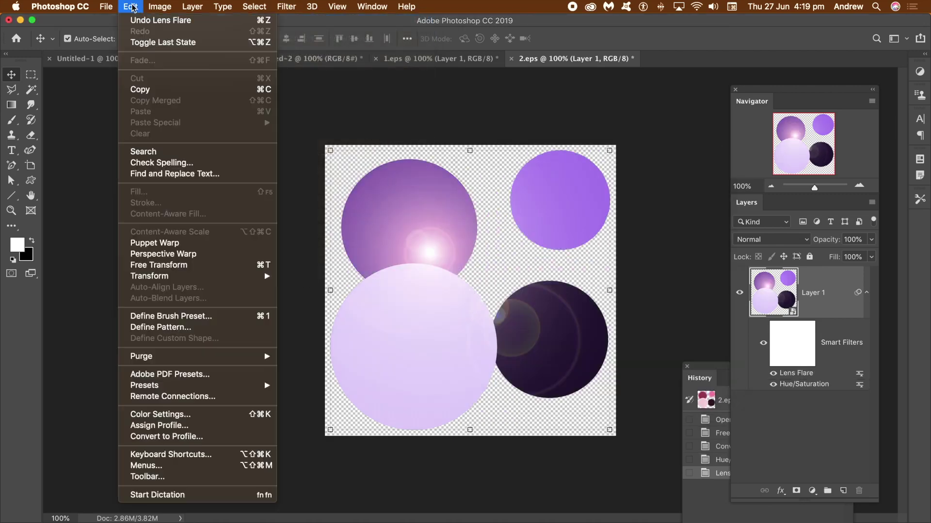
pyautogui.click(165, 328)
pyautogui.click(721, 318)
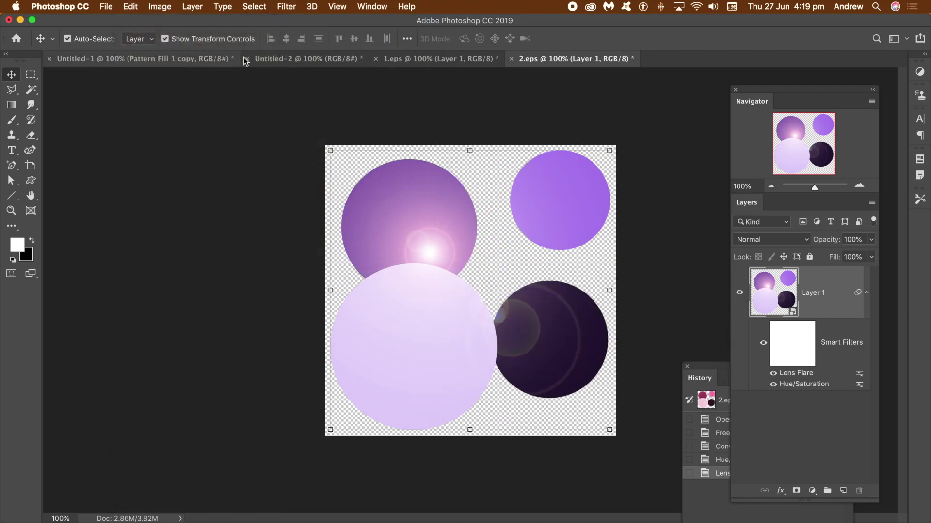
pyautogui.click(299, 60)
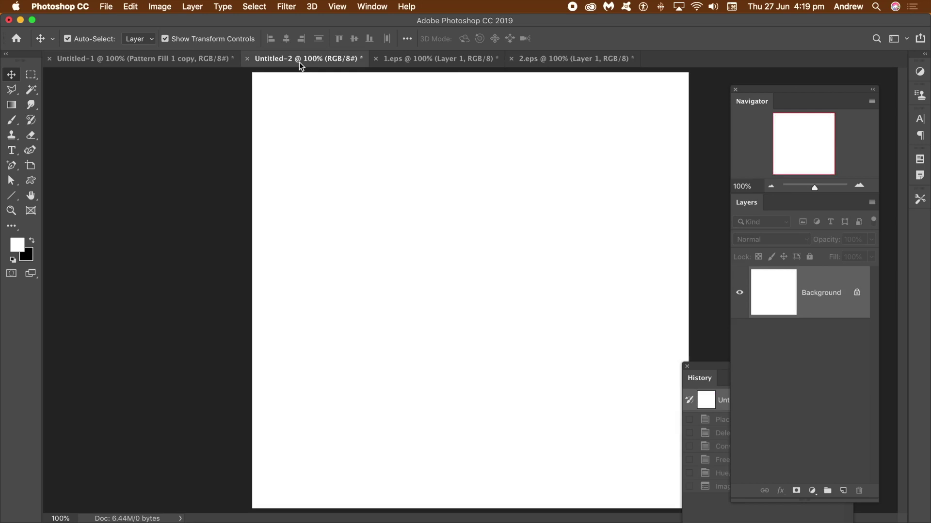
# Add a 2.eps Pattern Fill layer, trying scale 10% then 40%.
pyautogui.click(198, 7)
pyautogui.moveTo(235, 149)
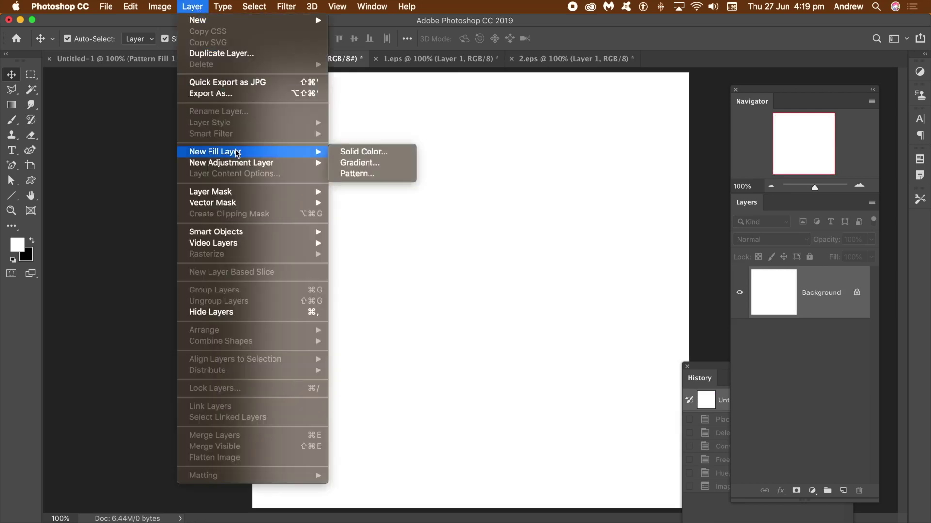
pyautogui.click(360, 175)
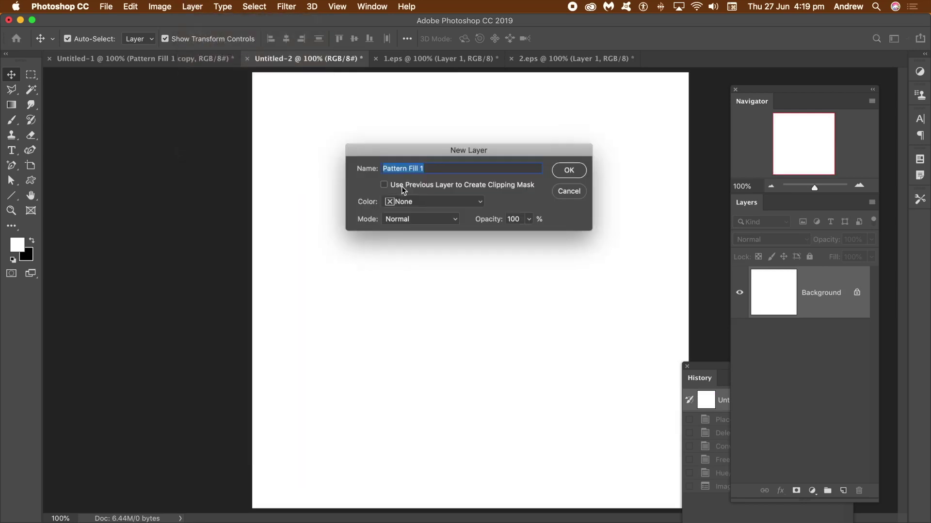
pyautogui.click(569, 171)
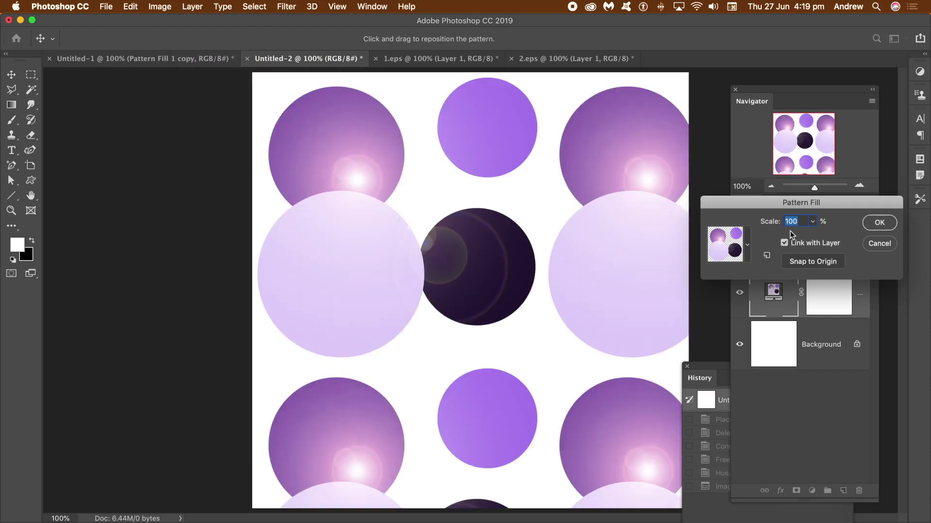
pyautogui.write('10')
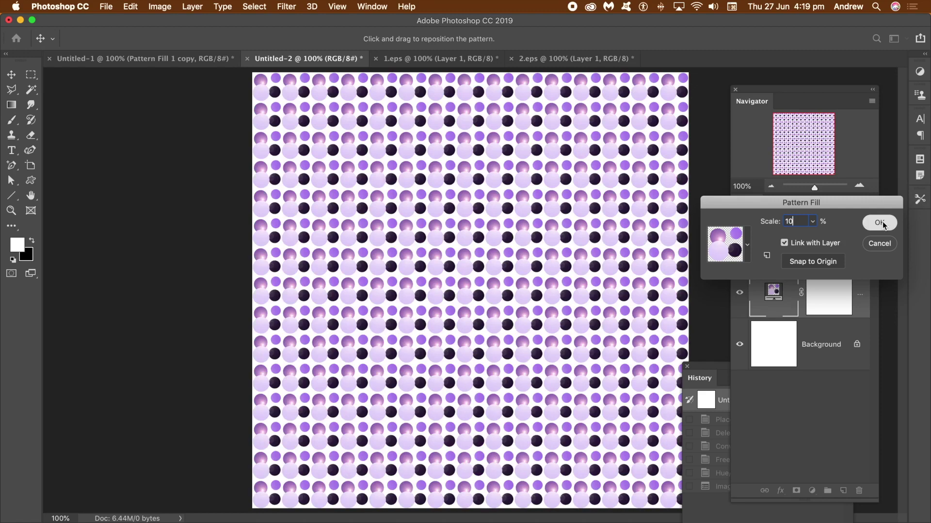
pyautogui.moveTo(799, 222); pyautogui.dragTo(734, 214)
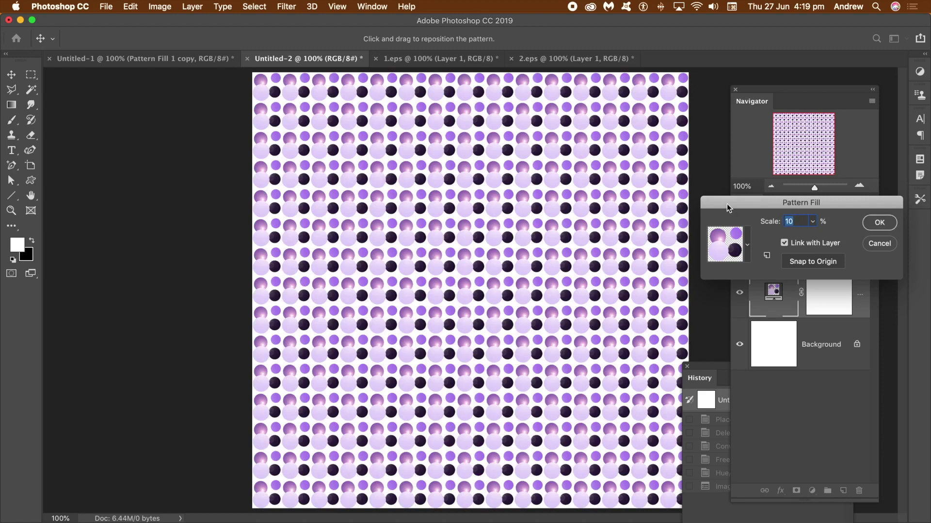
pyautogui.write('40')
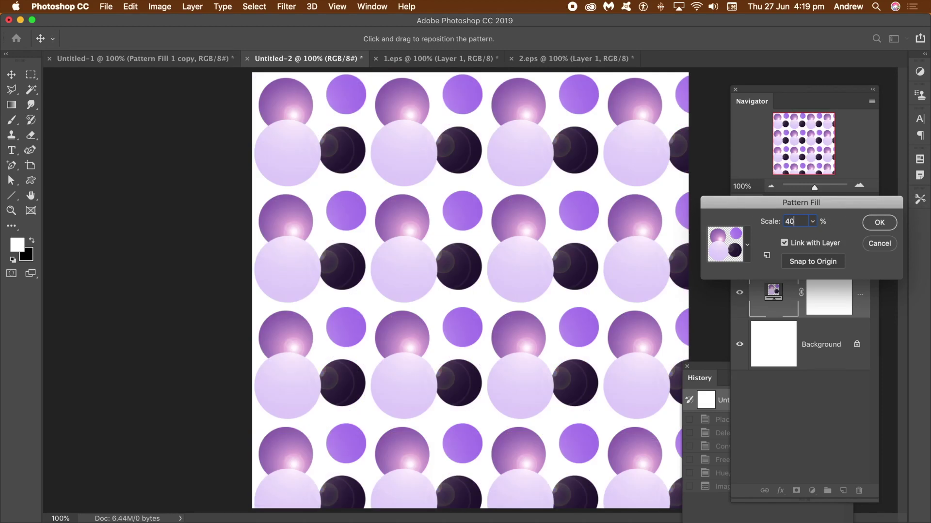
# Confirm the 40% fill, then revert Untitled-2 to its blank History snapshot.
pyautogui.click(881, 222)
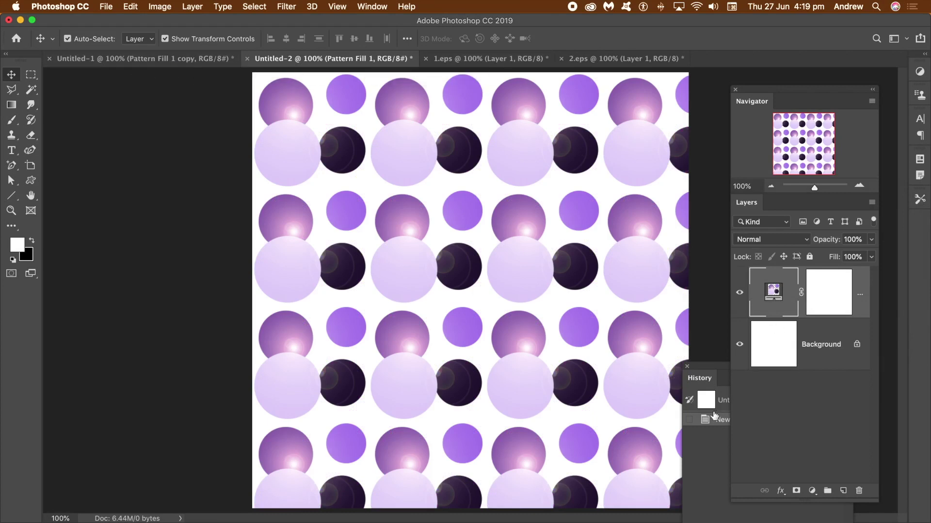
pyautogui.click(703, 398)
pyautogui.click(101, 6)
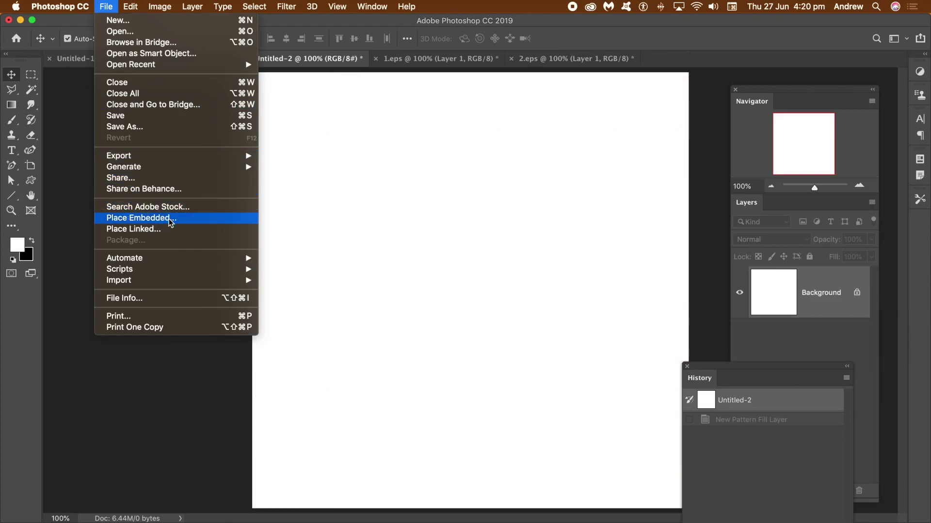
# Place 3.eps into Untitled-2, scale it to about 128%, and delete the Background layer.
pyautogui.click(170, 219)
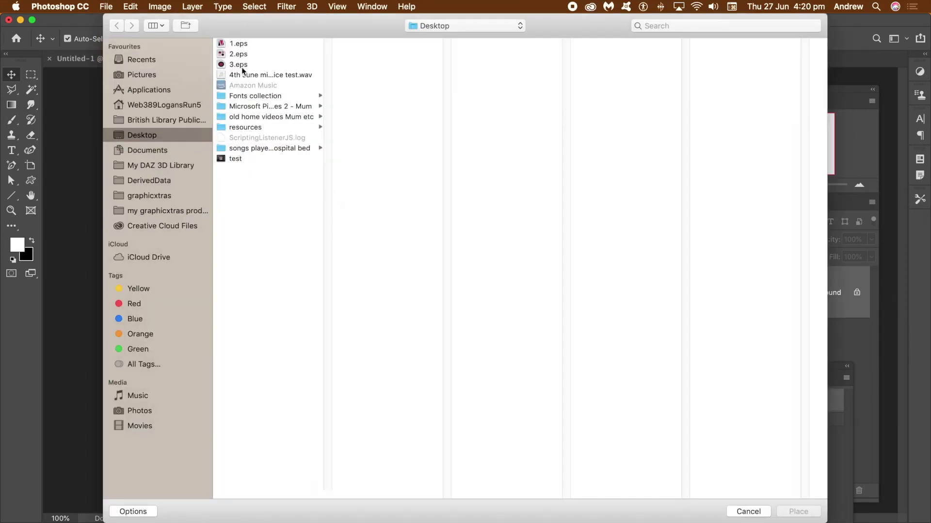
pyautogui.click(242, 66)
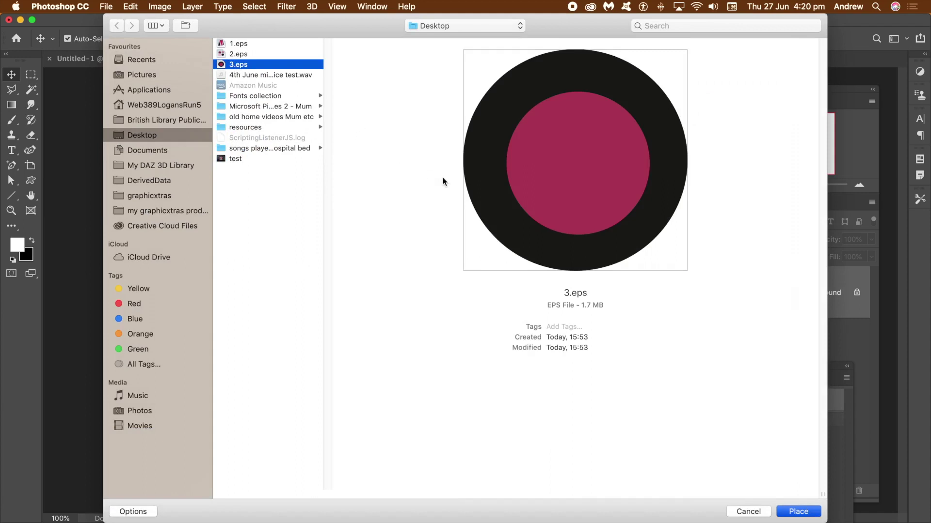
pyautogui.press('Return')
pyautogui.moveTo(347, 168); pyautogui.dragTo(332, 153)
pyautogui.moveTo(594, 414); pyautogui.dragTo(649, 468)
pyautogui.press('Return')
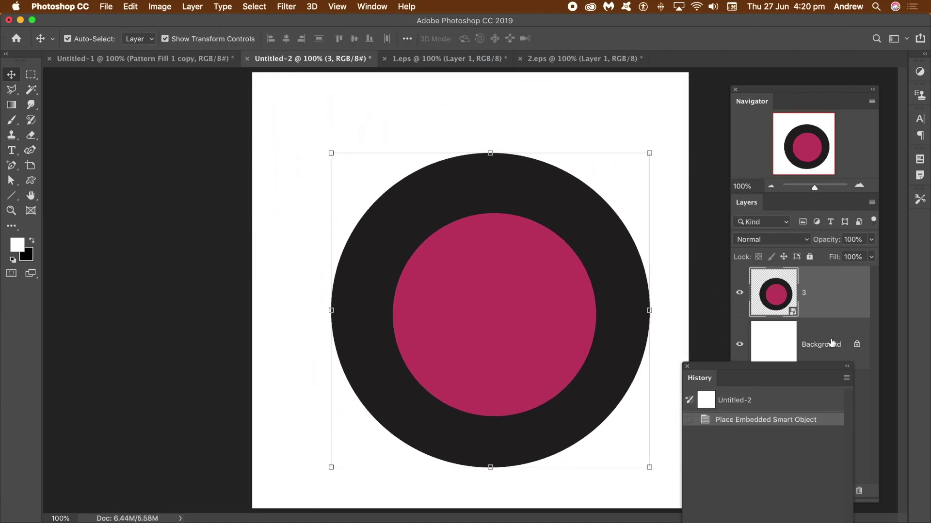
pyautogui.moveTo(831, 343); pyautogui.dragTo(858, 491)
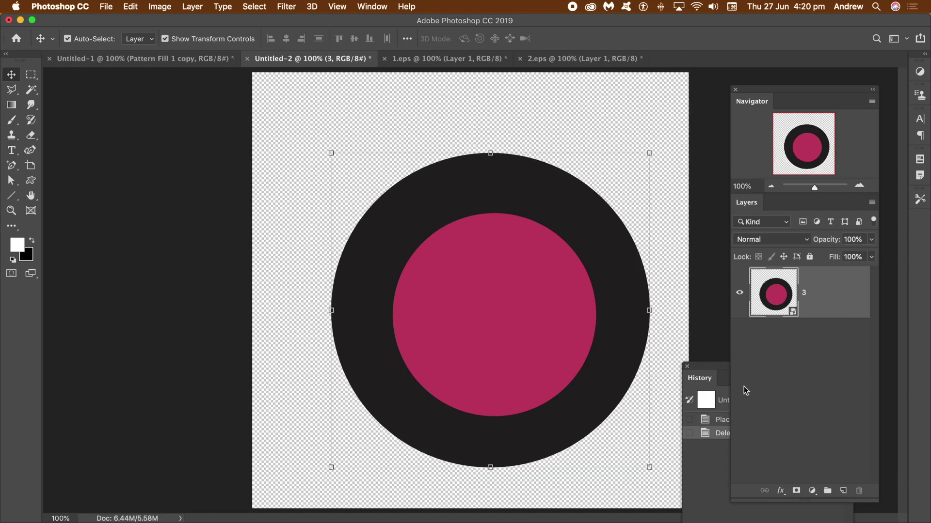
# Save the ring circle as Pattern 46.
pyautogui.click(130, 7)
pyautogui.click(151, 326)
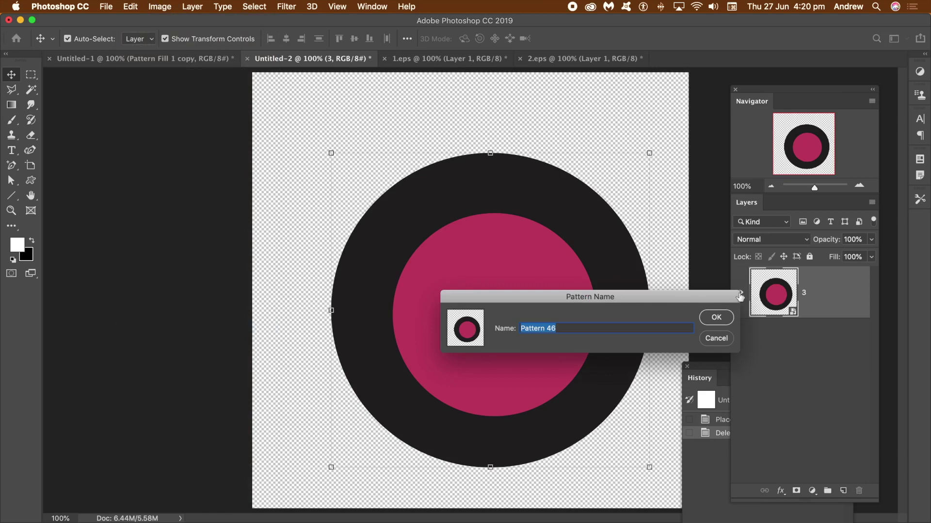
pyautogui.click(718, 318)
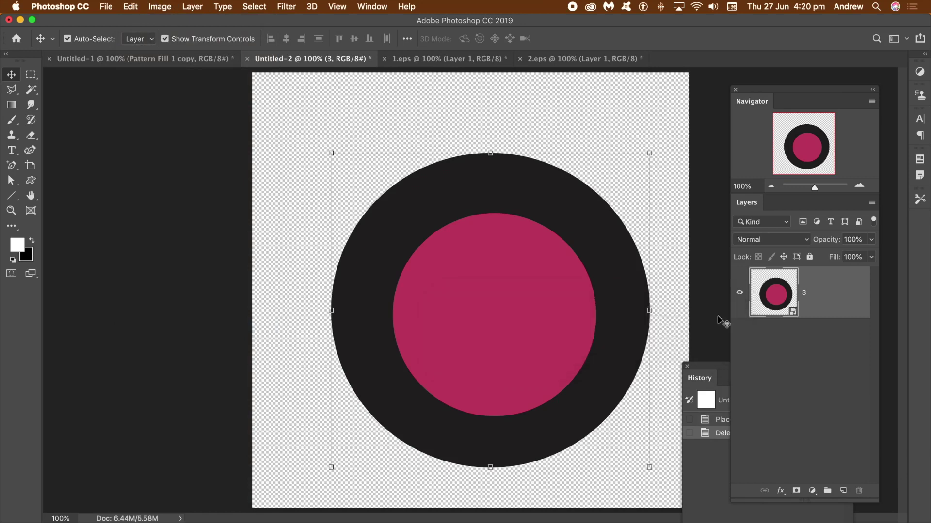
# Enlarge the circle to about 170% and save it as Pattern 47.
pyautogui.moveTo(332, 151); pyautogui.dragTo(249, 90)
pyautogui.moveTo(652, 472); pyautogui.dragTo(684, 497)
pyautogui.press('Return')
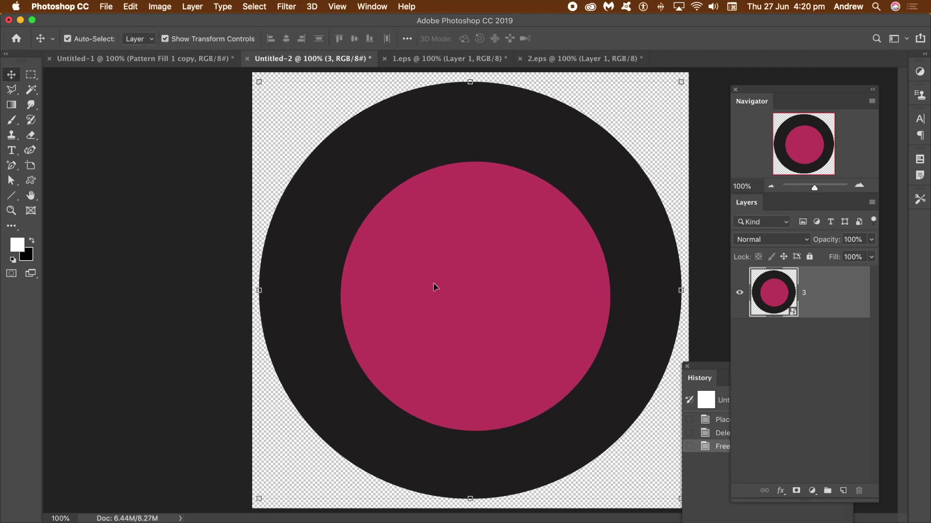
pyautogui.click(134, 6)
pyautogui.click(161, 328)
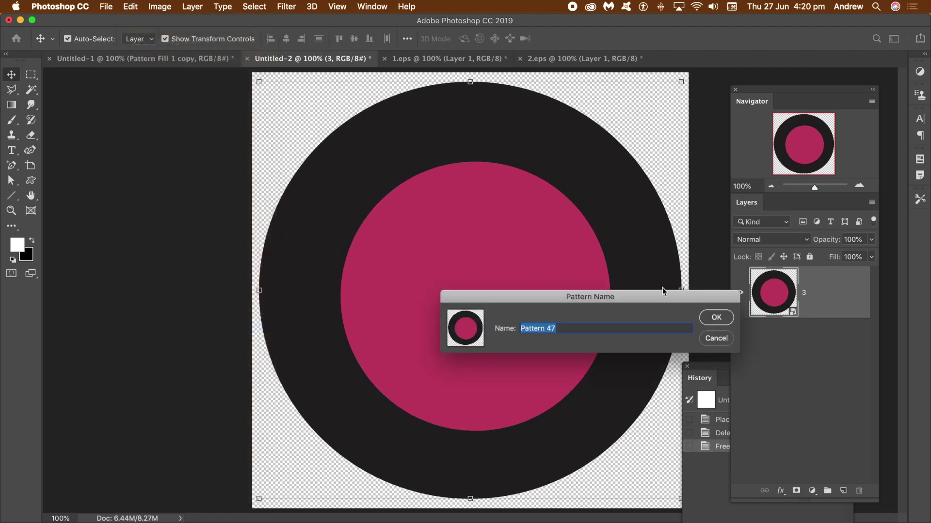
pyautogui.click(713, 318)
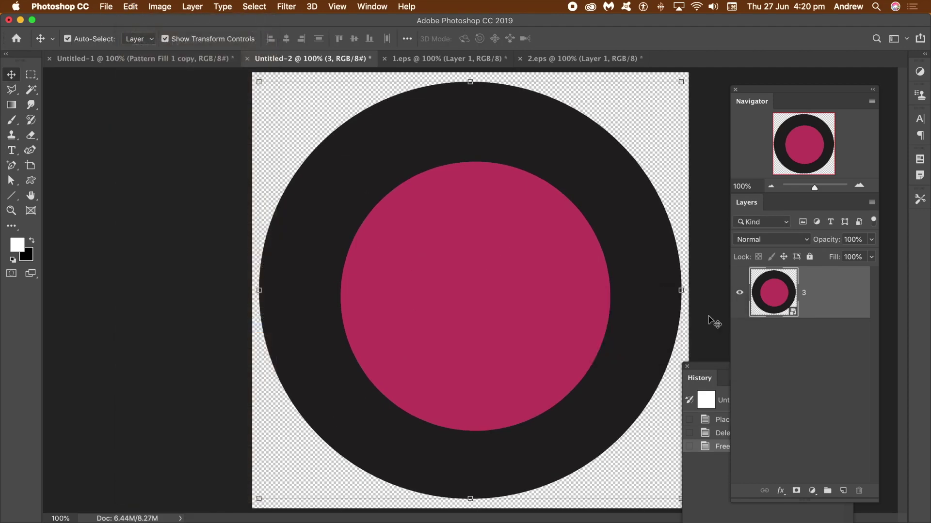
# Apply Hue/Saturation with Hue +74 so the ring's magenta centre turns yellow.
pyautogui.click(161, 7)
pyautogui.moveTo(193, 45)
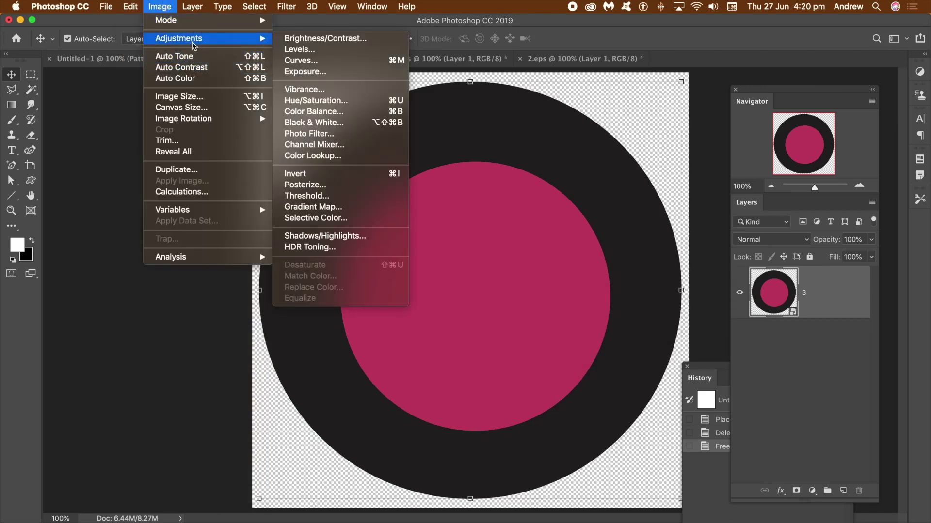
pyautogui.click(363, 101)
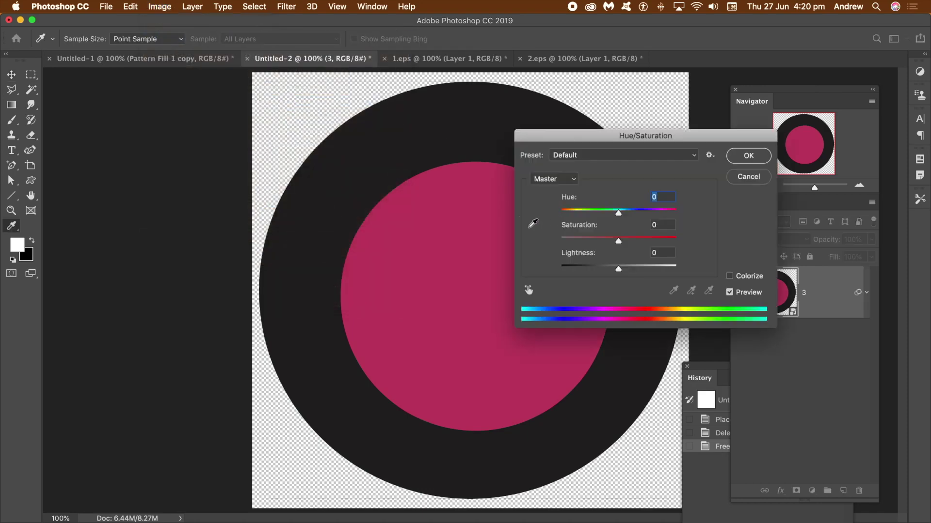
pyautogui.click(586, 211)
pyautogui.click(652, 211)
pyautogui.click(747, 158)
pyautogui.press('v')
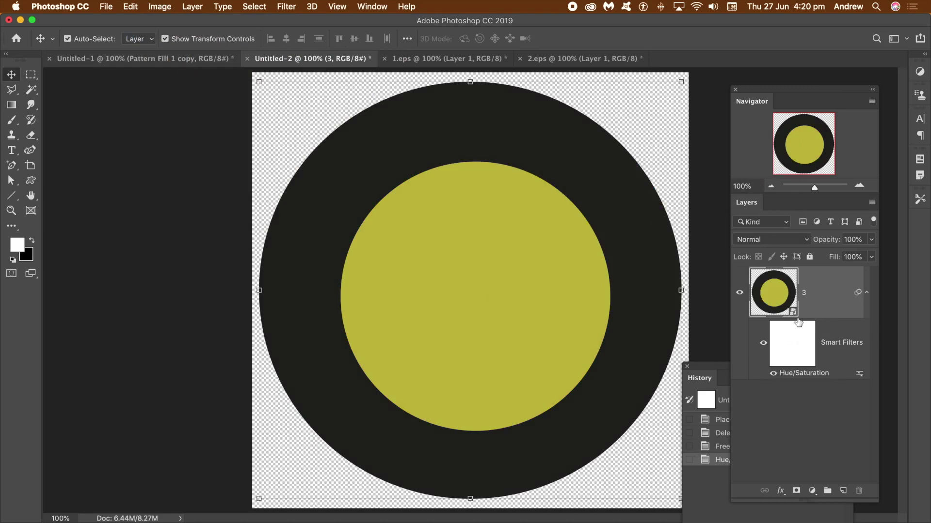
pyautogui.click(130, 6)
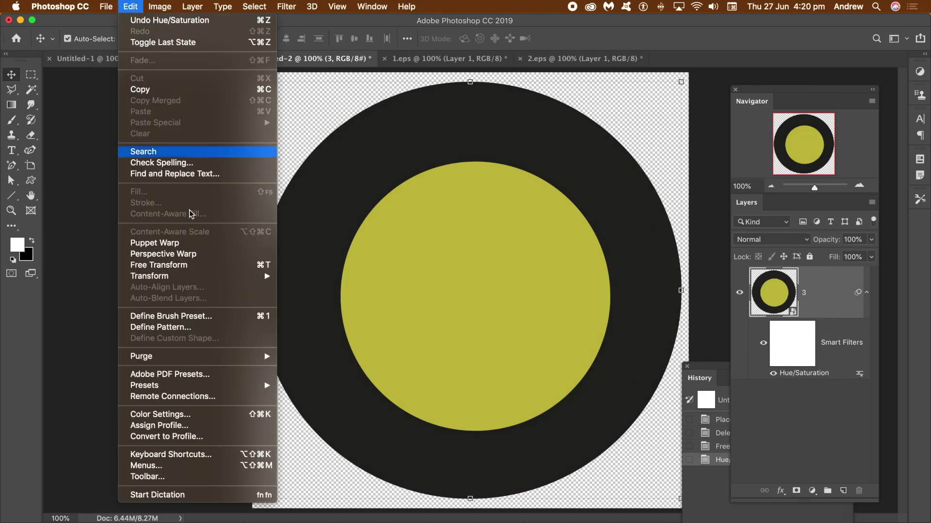
# Save the yellow-centred ring as Pattern 48, then switch to Untitled-1.
pyautogui.click(163, 328)
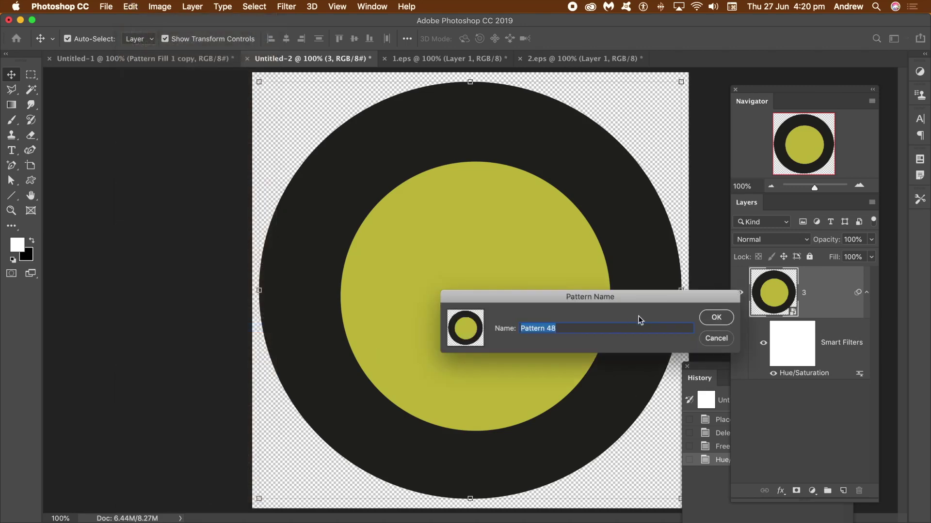
pyautogui.click(708, 323)
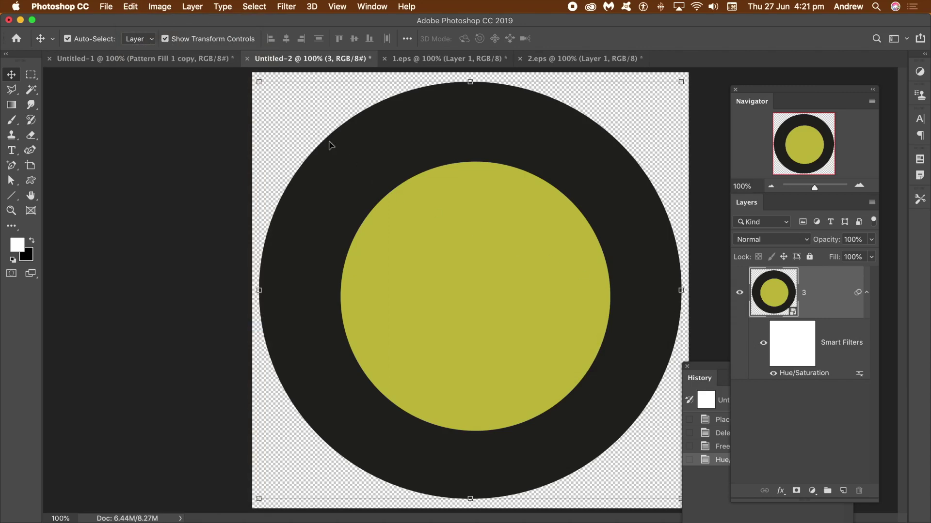
pyautogui.click(174, 60)
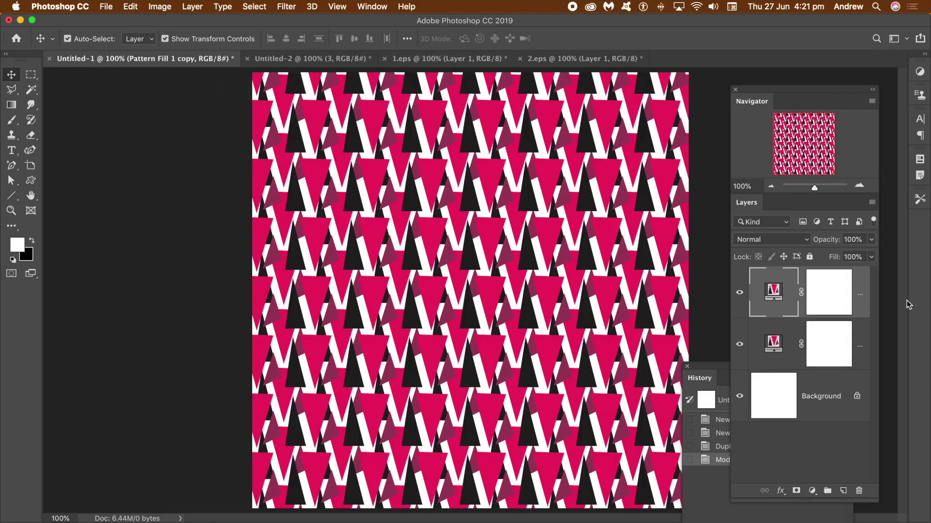
# Revert Untitled-1 to its blank state and create a new Pattern Fill 1 layer.
pyautogui.click(710, 401)
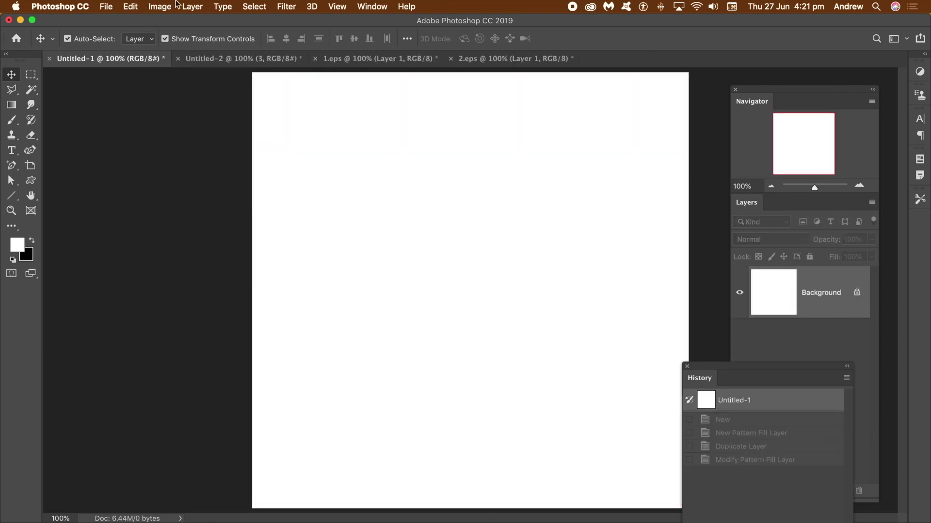
pyautogui.click(191, 7)
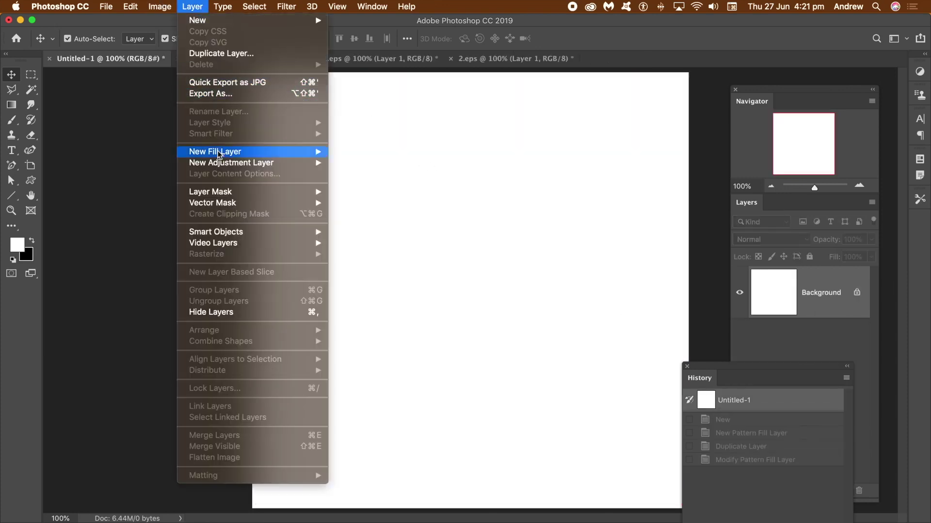
pyautogui.moveTo(231, 153)
pyautogui.click(371, 172)
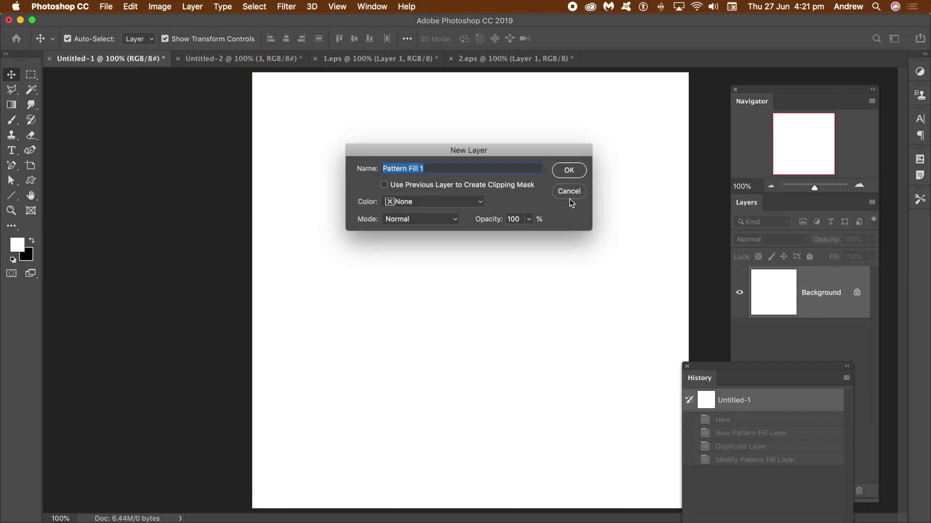
pyautogui.click(576, 169)
# Choose the yellow-centred ring pattern and set its scale to 10%.
pyautogui.click(746, 245)
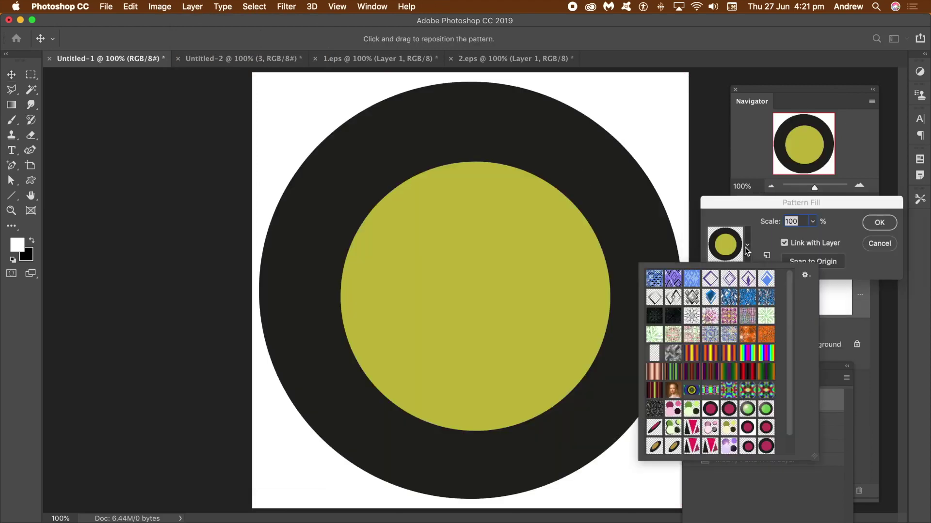
pyautogui.scroll(-1, 775, 431)
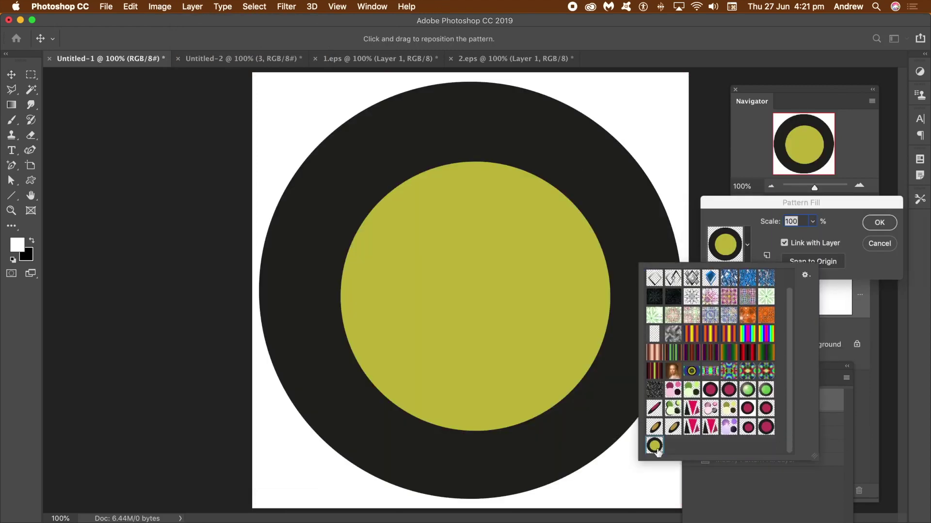
pyautogui.click(767, 427)
pyautogui.click(747, 427)
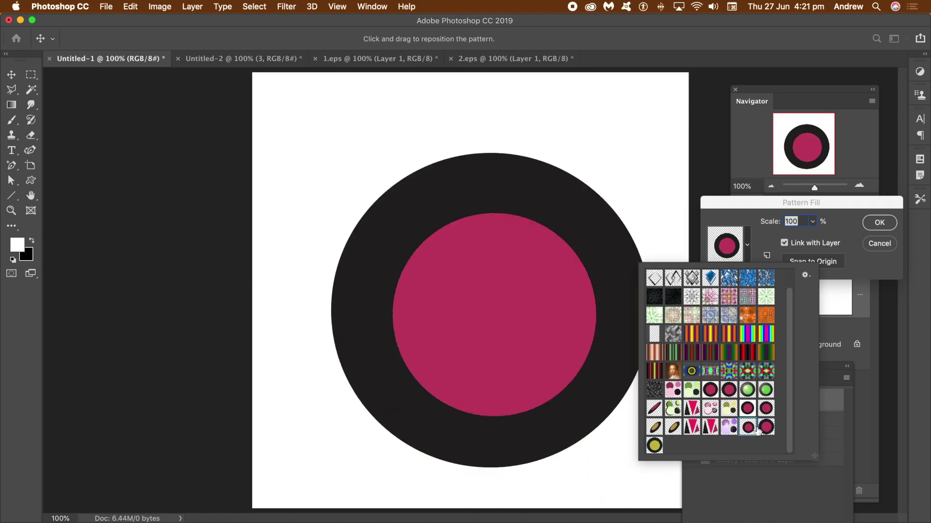
pyautogui.click(656, 445)
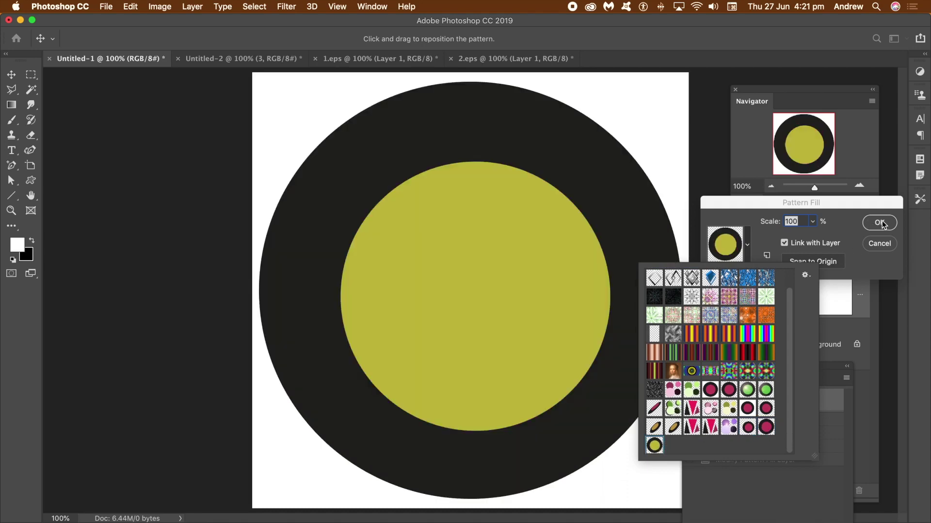
pyautogui.click(815, 219)
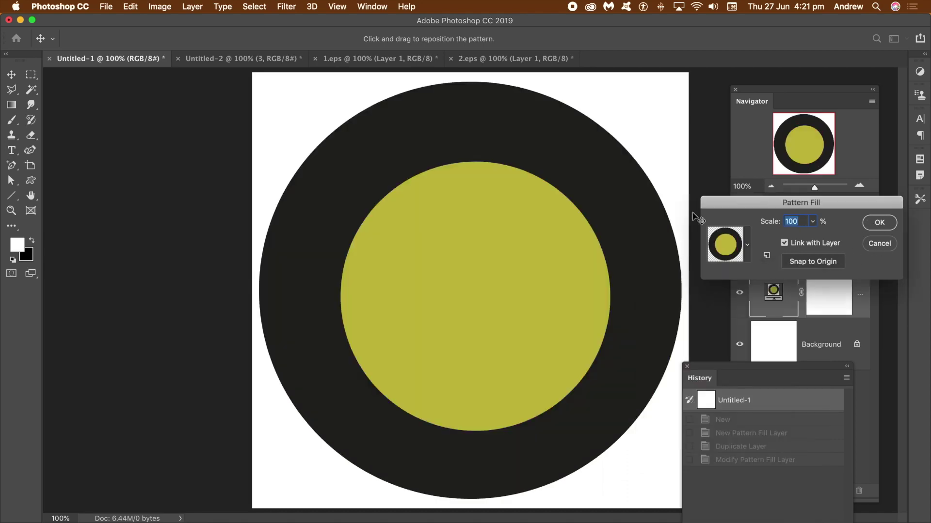
pyautogui.write('10')
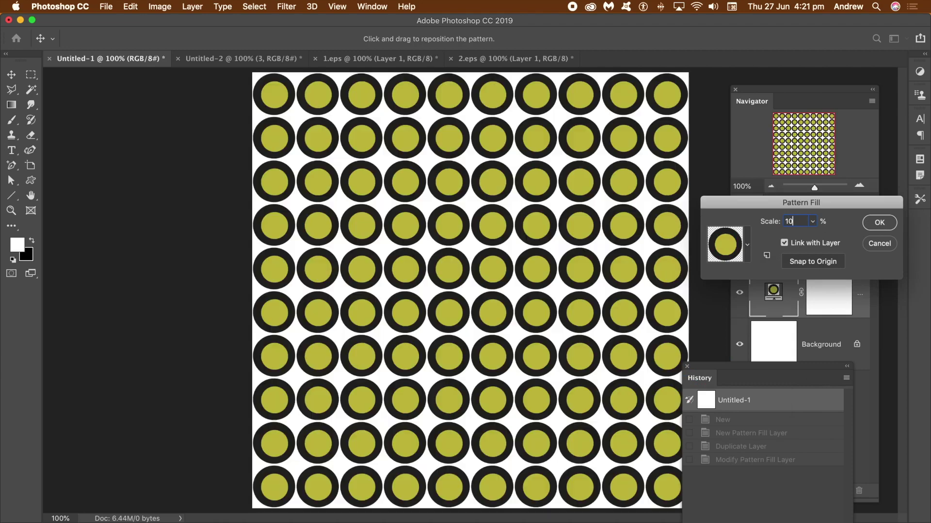
pyautogui.click(879, 222)
pyautogui.click(160, 6)
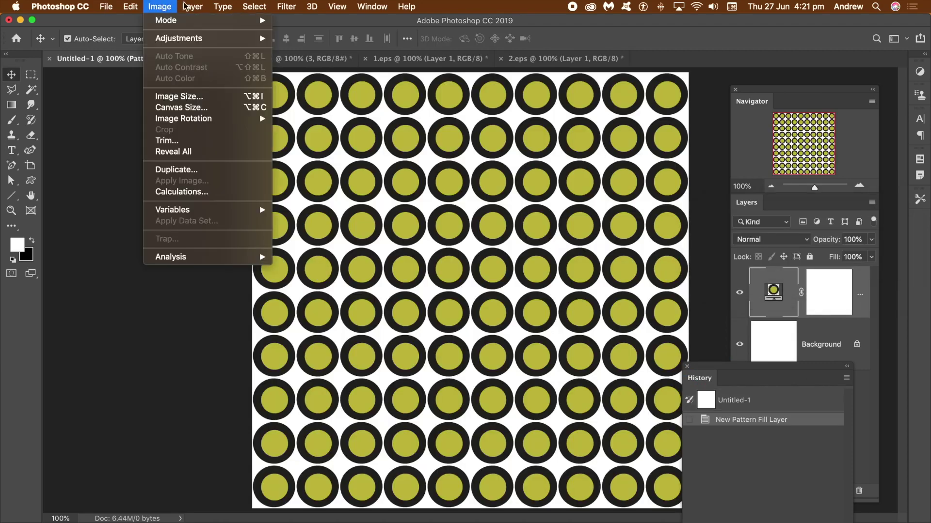
# Duplicate Pattern Fill 1 and drag the copy up so the rings interlock.
pyautogui.click(213, 54)
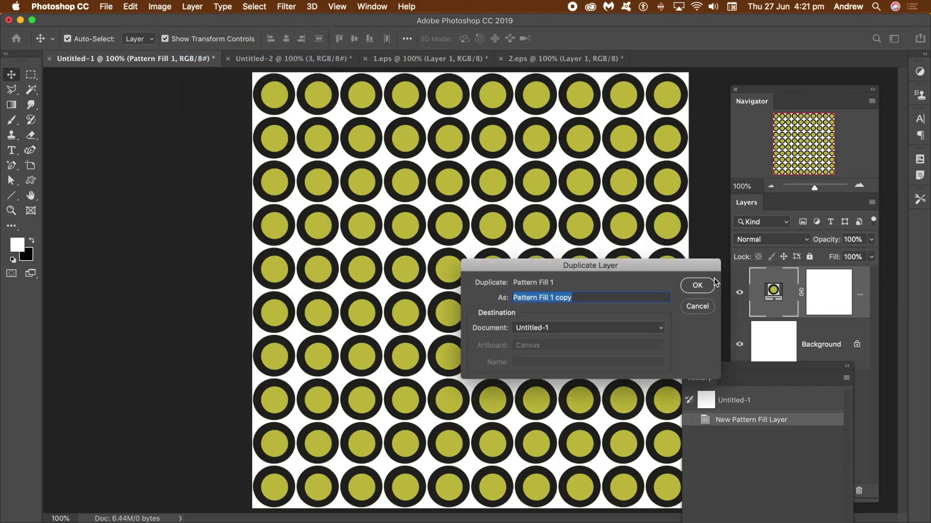
pyautogui.click(697, 286)
pyautogui.moveTo(625, 262); pyautogui.dragTo(626, 234)
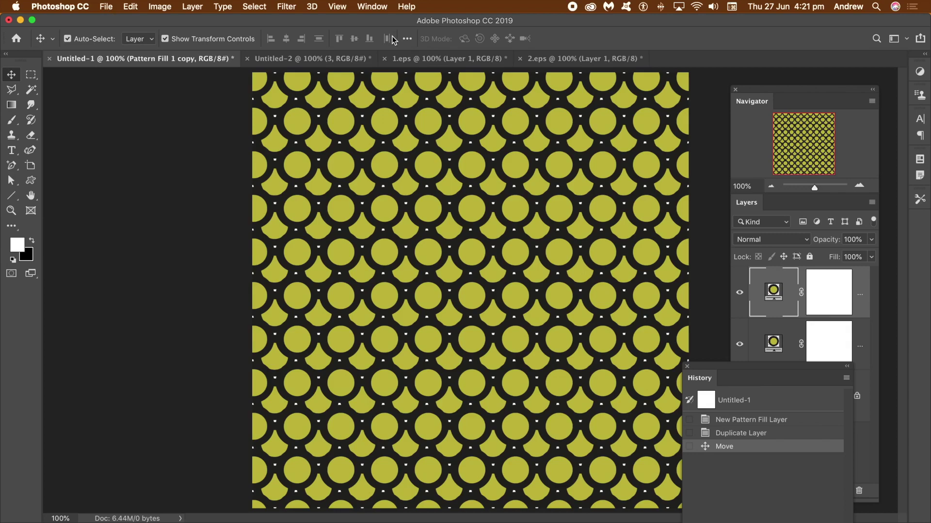
# Look through the 1.eps, Untitled-2 and 2.eps documents, then return to Untitled-1.
pyautogui.click(454, 58)
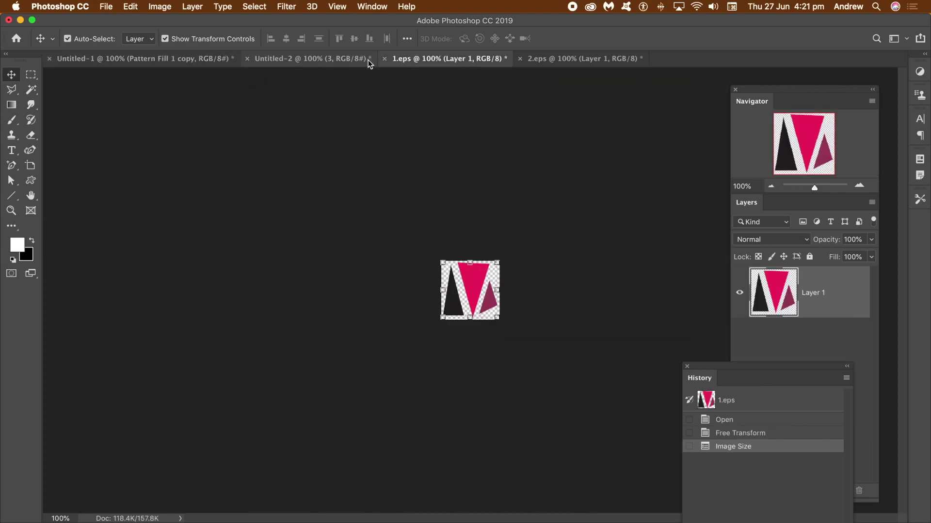
pyautogui.click(341, 60)
pyautogui.click(469, 57)
pyautogui.click(545, 56)
pyautogui.click(179, 59)
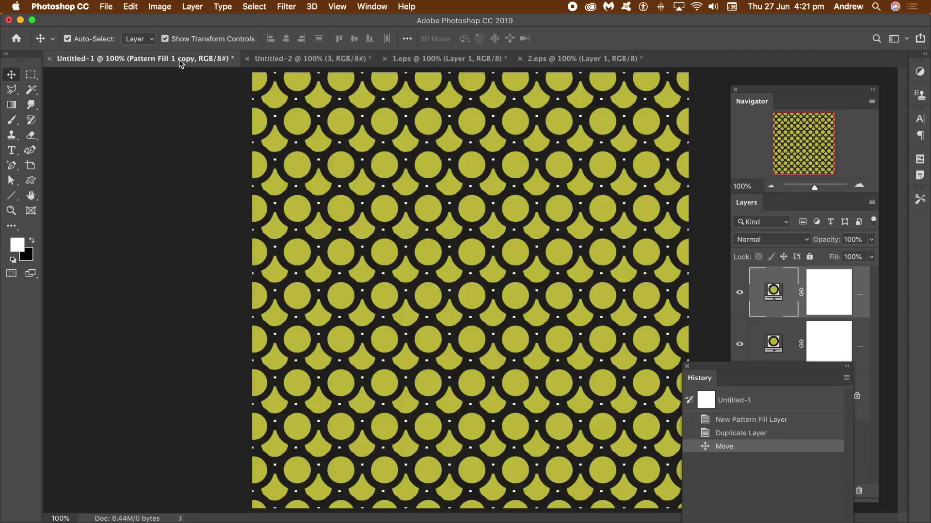
pyautogui.click(106, 6)
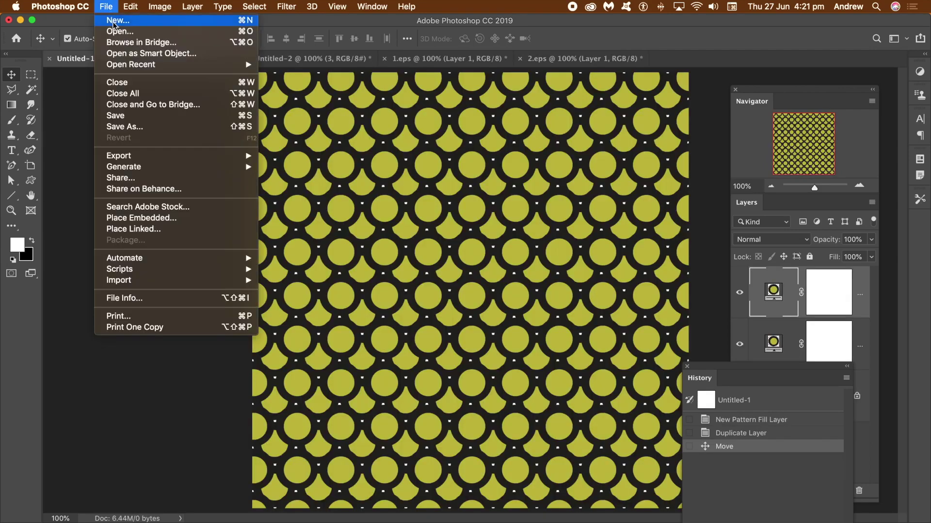
# Make a new document with width and height both 300 pixels.
pyautogui.click(501, 177)
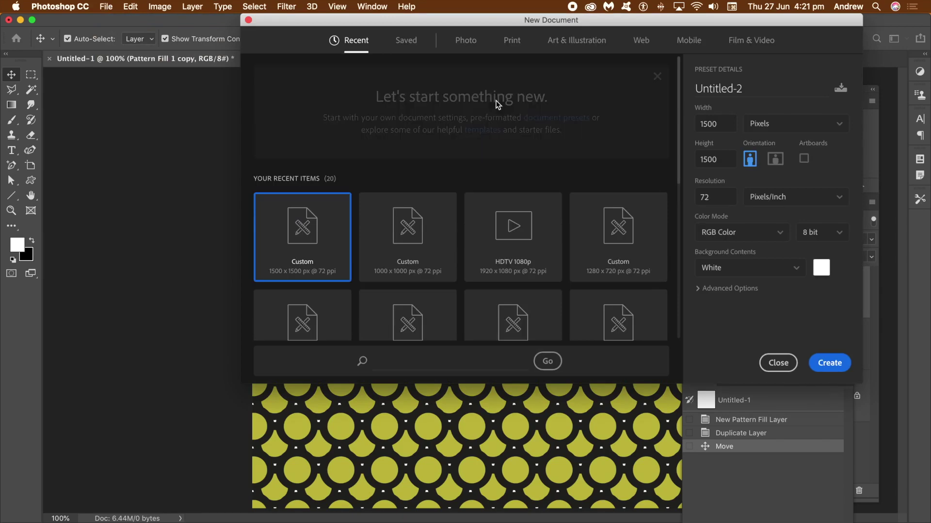
pyautogui.doubleClick(710, 123)
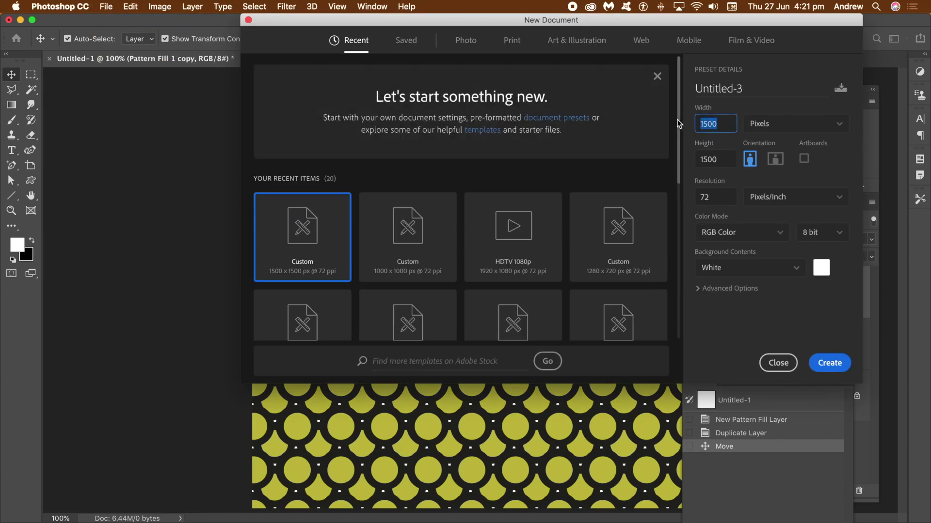
pyautogui.write('300')
pyautogui.press('Tab')
pyautogui.write('300')
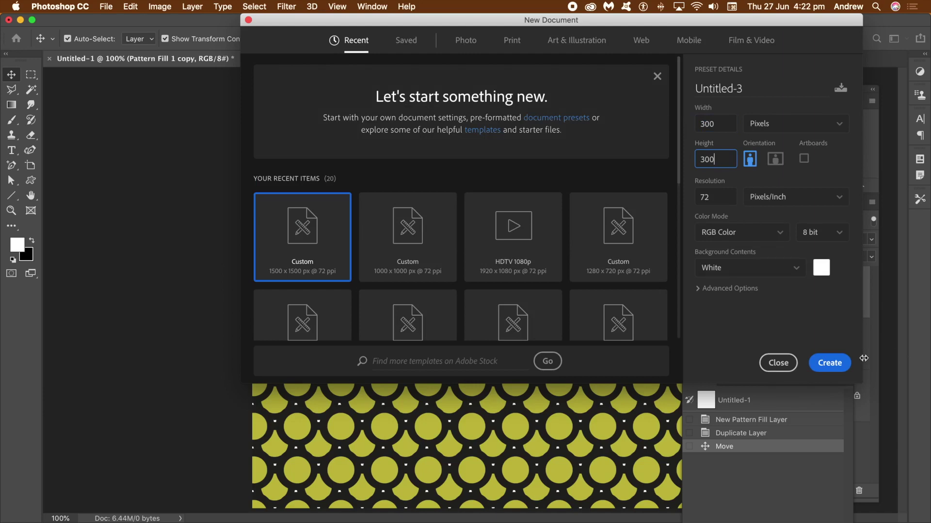
pyautogui.click(832, 363)
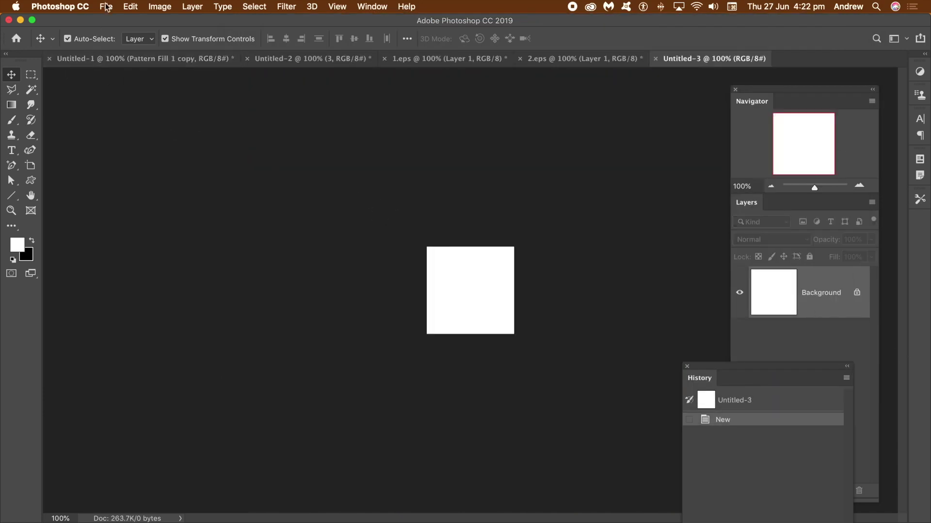
# Place 3.eps into Untitled-3, scaled smaller and moved up-left.
pyautogui.click(105, 7)
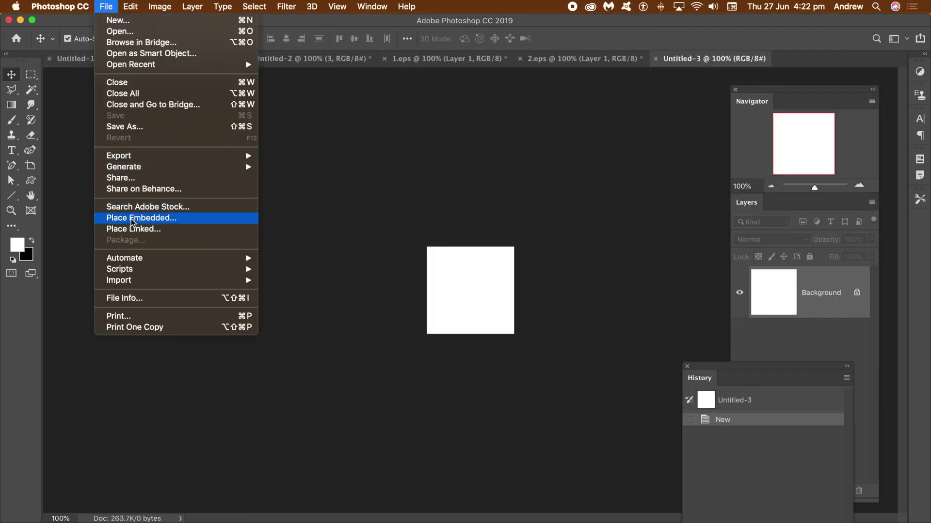
pyautogui.click(636, 301)
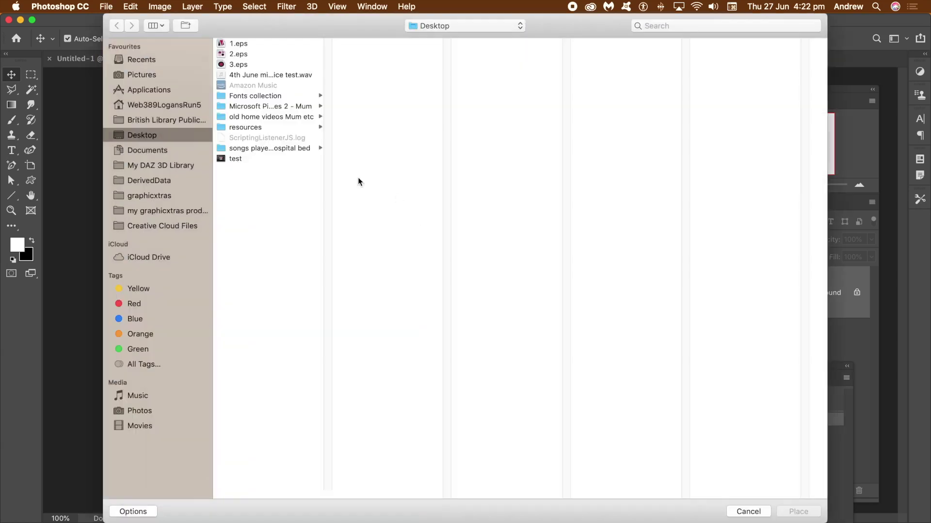
pyautogui.click(241, 66)
pyautogui.click(798, 512)
pyautogui.moveTo(436, 255); pyautogui.dragTo(463, 272)
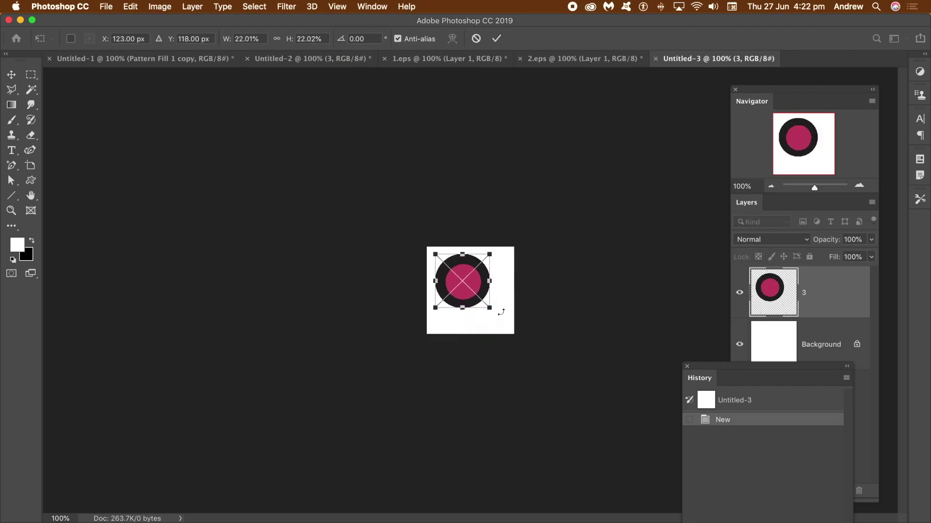
pyautogui.moveTo(490, 308); pyautogui.dragTo(455, 310)
pyautogui.press('Return')
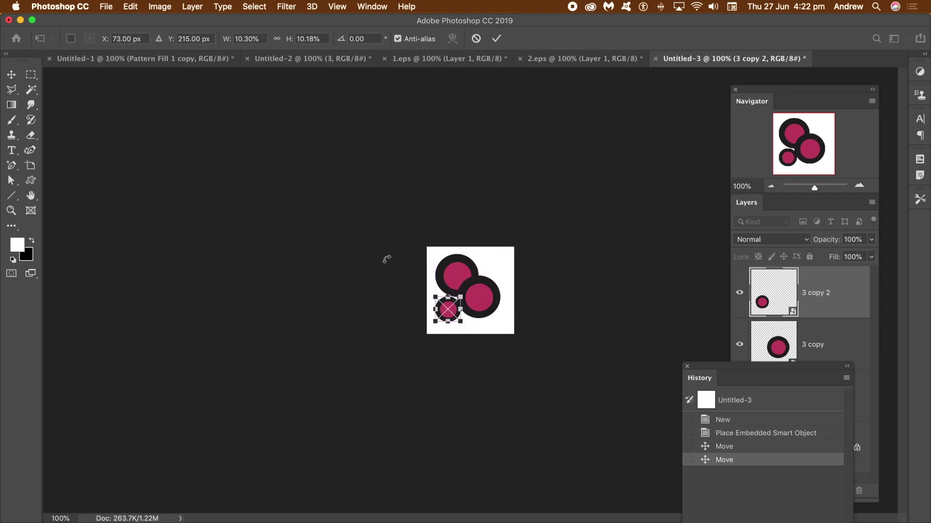
# Commit the smaller resized circle copy and select the Background layer.
pyautogui.press('Return')
pyautogui.click(459, 222)
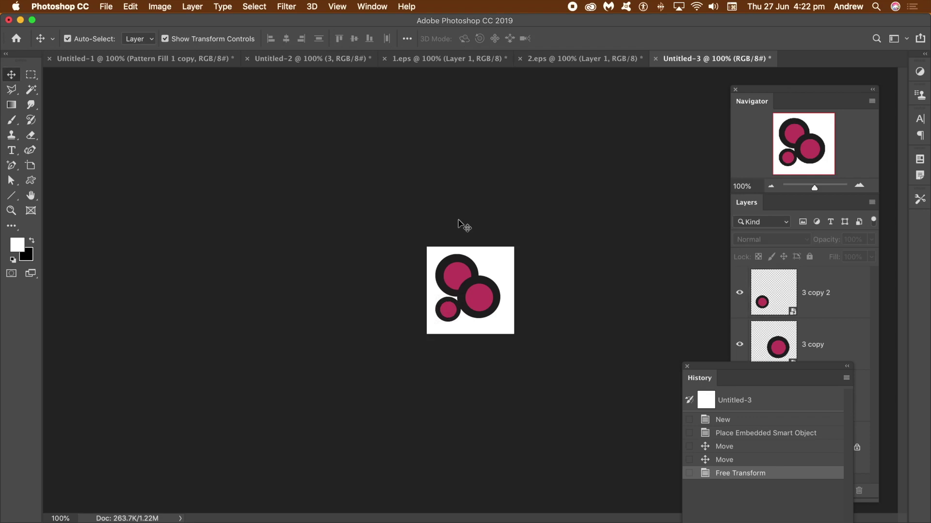
pyautogui.click(863, 462)
pyautogui.click(819, 448)
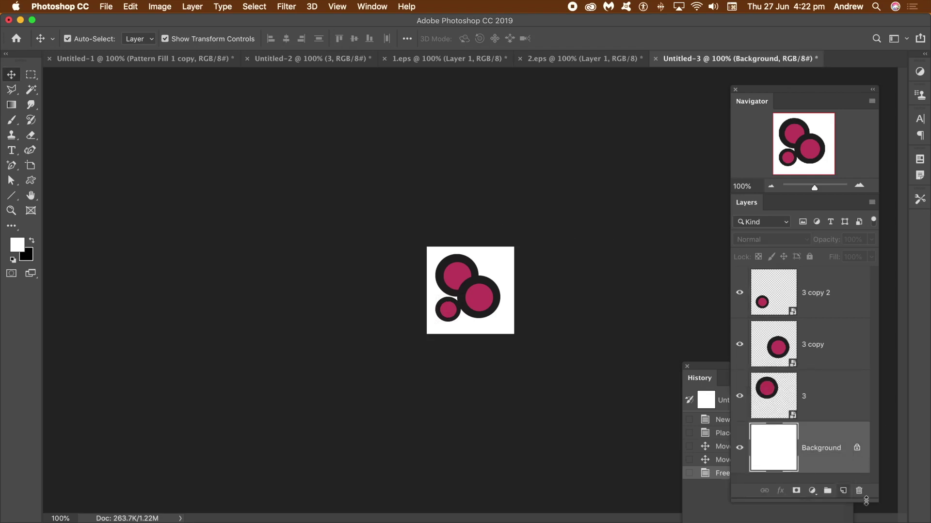
# Delete the white Background and define the three-ring cluster as Pattern 49.
pyautogui.click(859, 492)
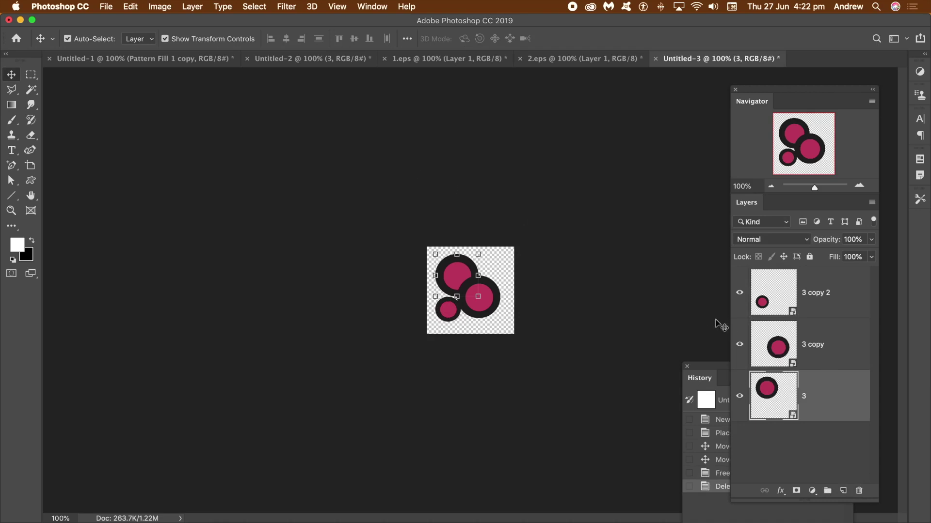
pyautogui.click(131, 6)
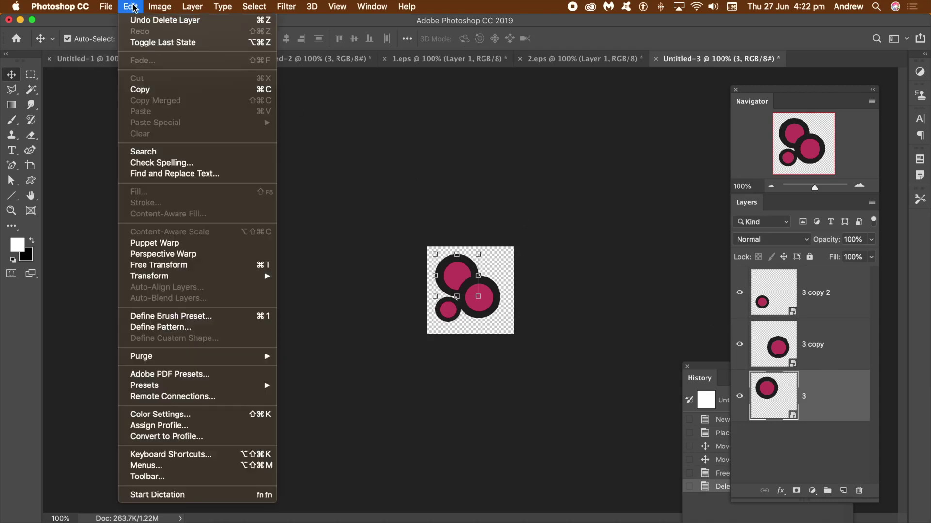
pyautogui.click(175, 329)
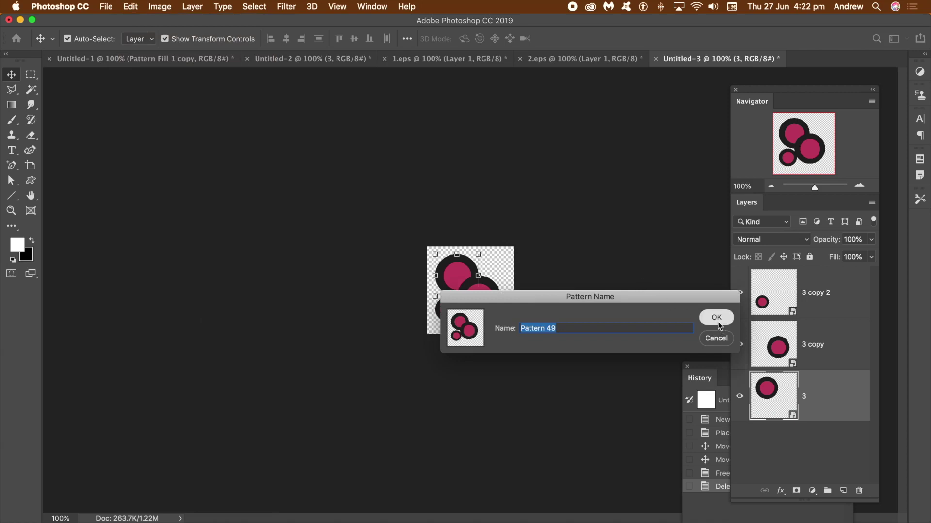
pyautogui.click(716, 318)
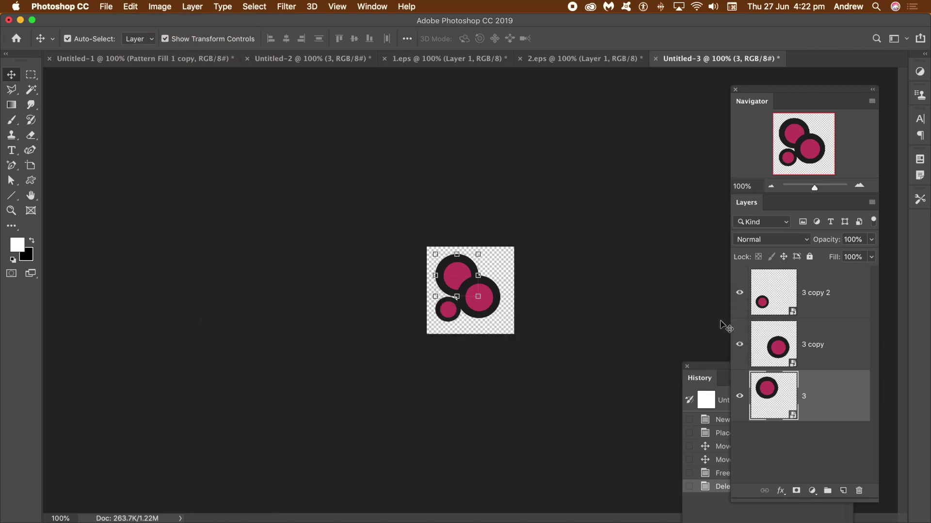
# Check the open documents and revert Untitled-1 to its blank white state.
pyautogui.click(428, 57)
pyautogui.click(345, 59)
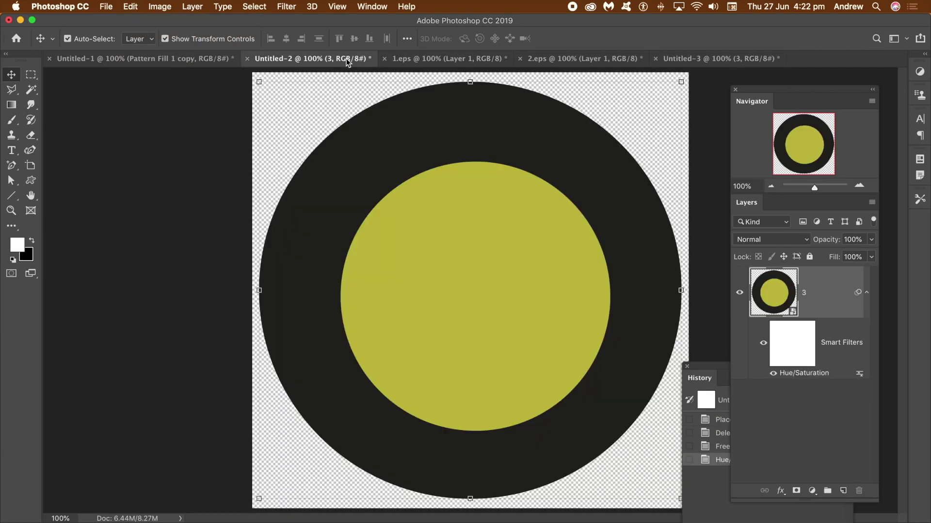
pyautogui.click(179, 59)
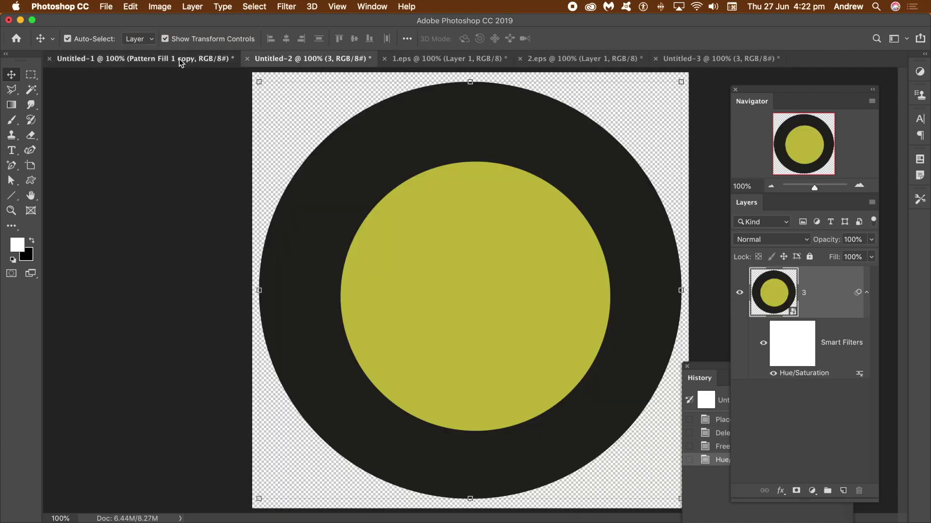
pyautogui.click(718, 421)
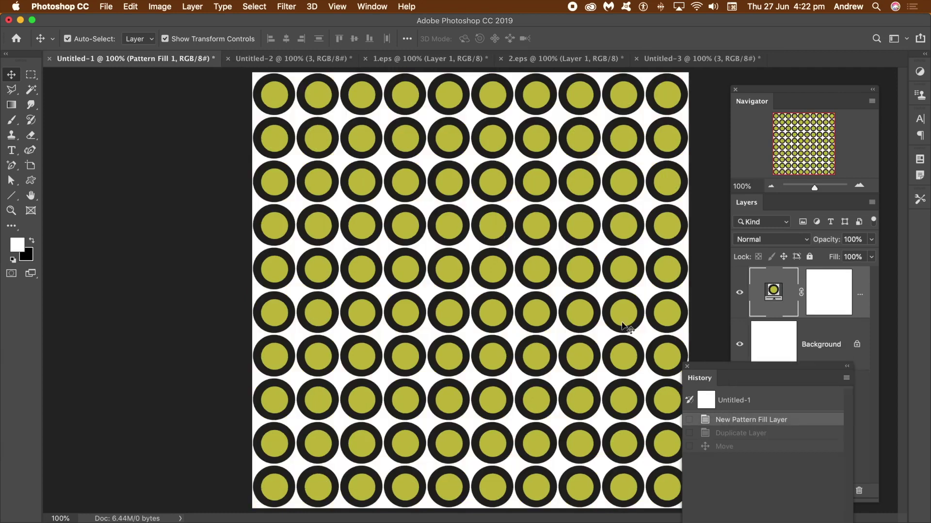
pyautogui.click(737, 401)
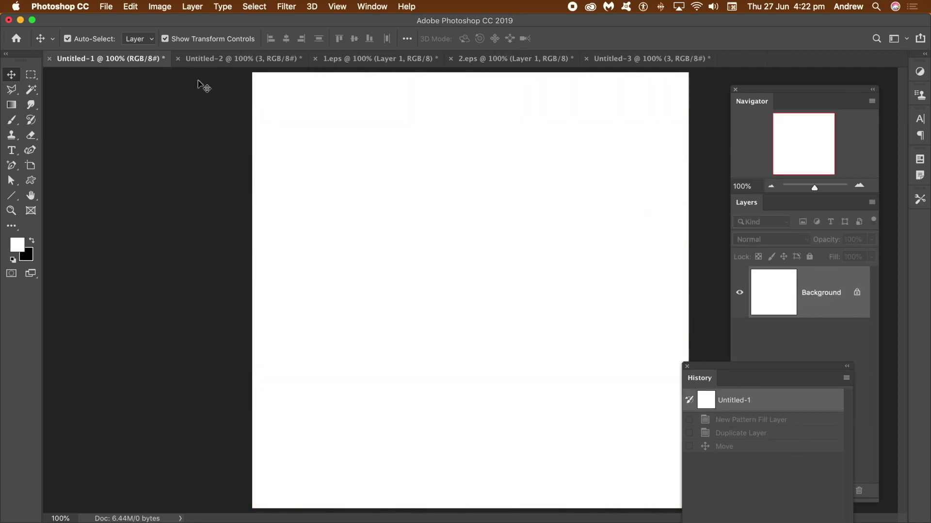
# Fill the canvas with the three-circle pattern using the Random Fill script.
pyautogui.click(130, 7)
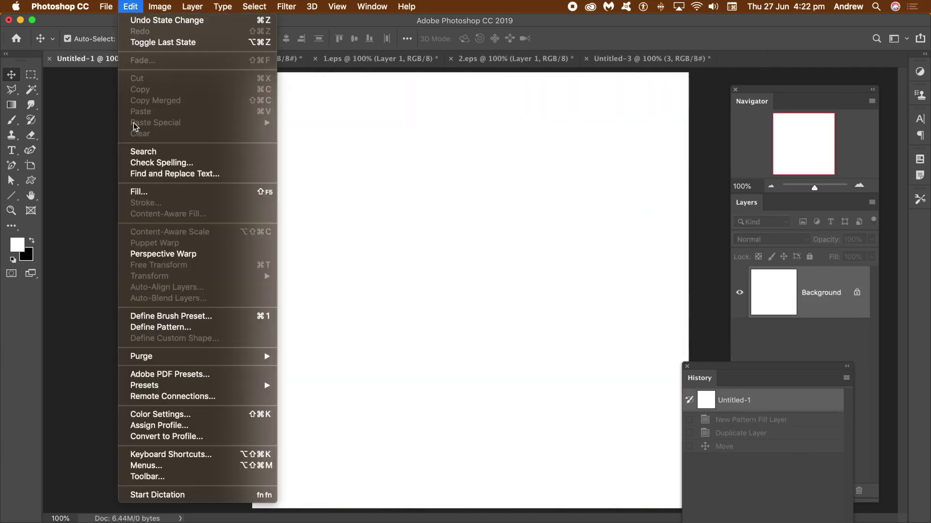
pyautogui.click(140, 193)
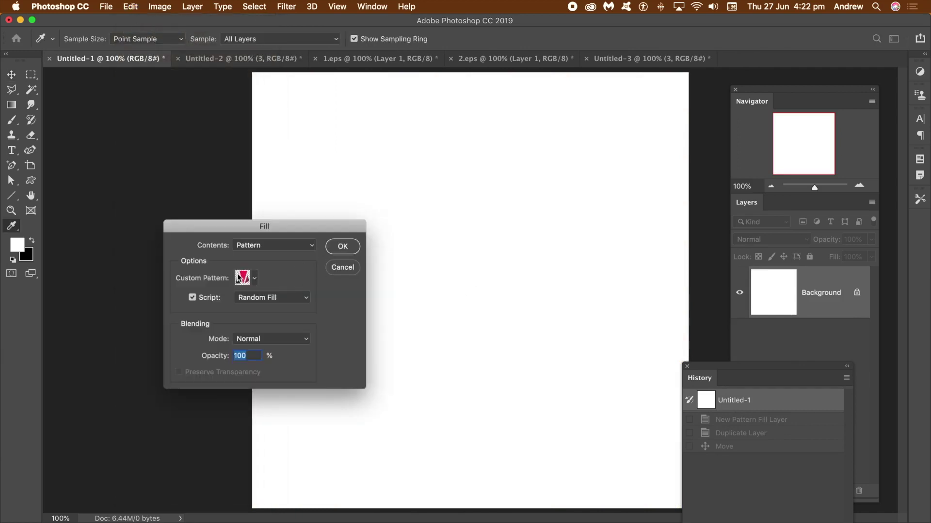
pyautogui.click(252, 280)
pyautogui.click(189, 468)
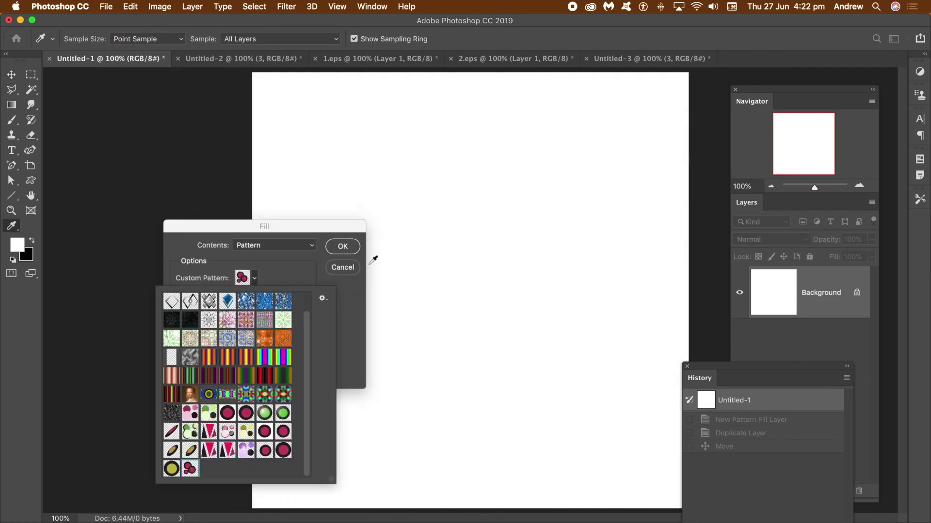
pyautogui.click(338, 249)
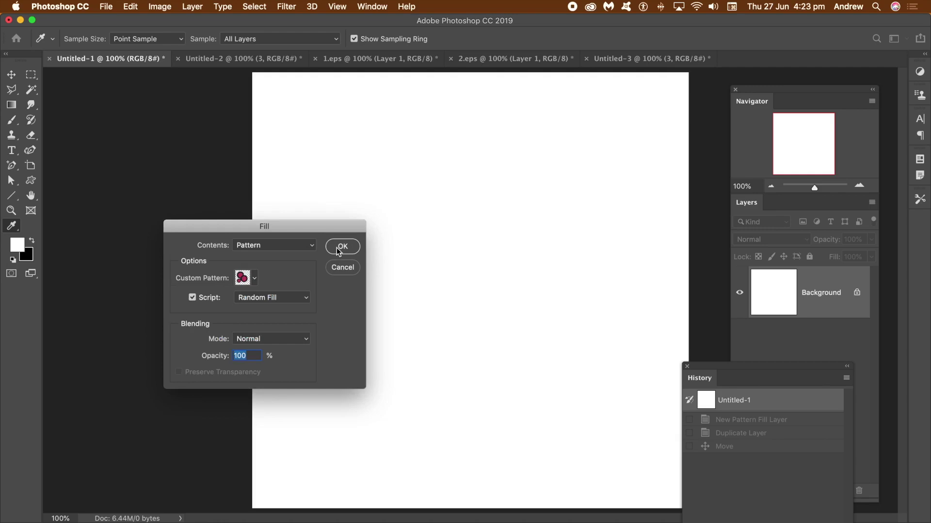
pyautogui.press('Return')
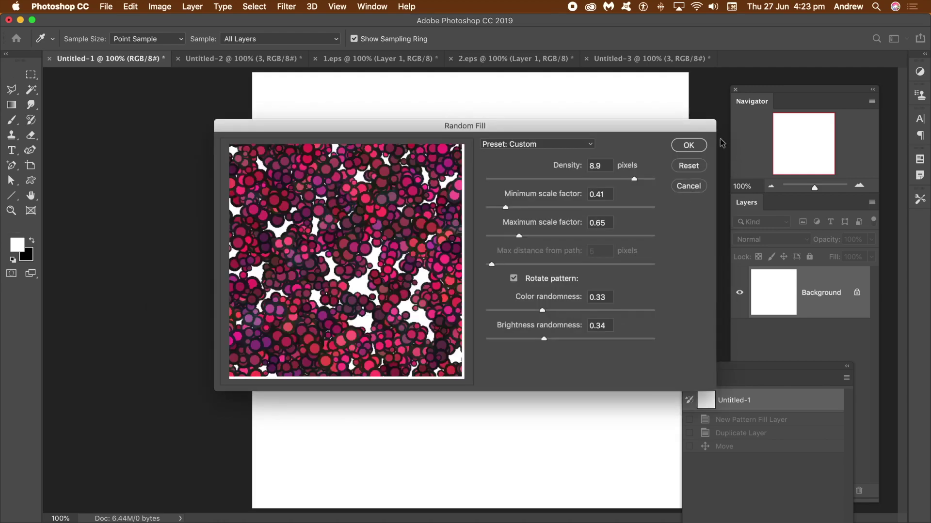
pyautogui.click(688, 146)
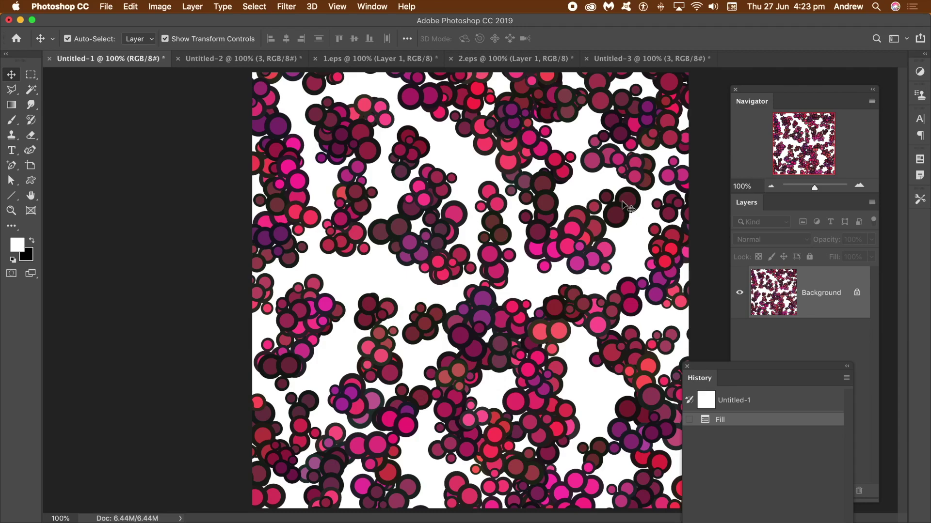
pyautogui.click(130, 7)
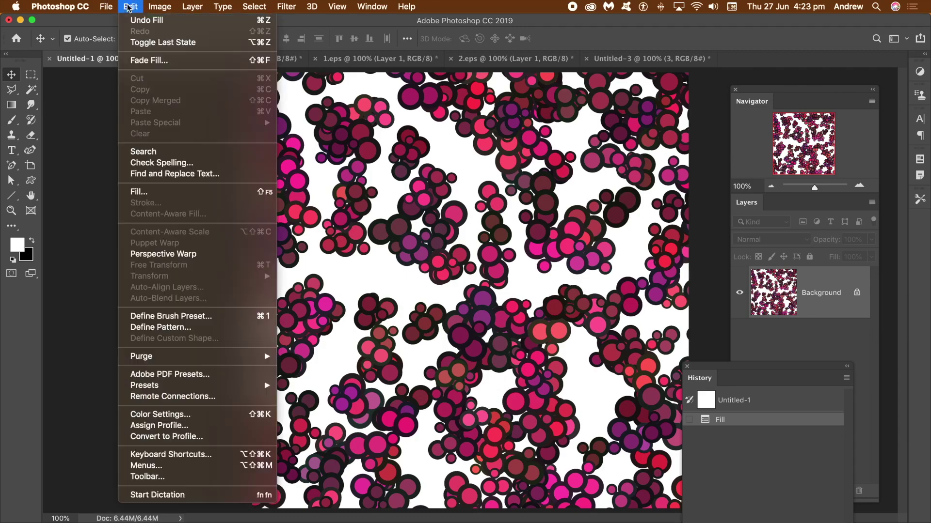
# Run two more pattern fills through Random Fill to scatter second and third layers of circles.
pyautogui.click(166, 192)
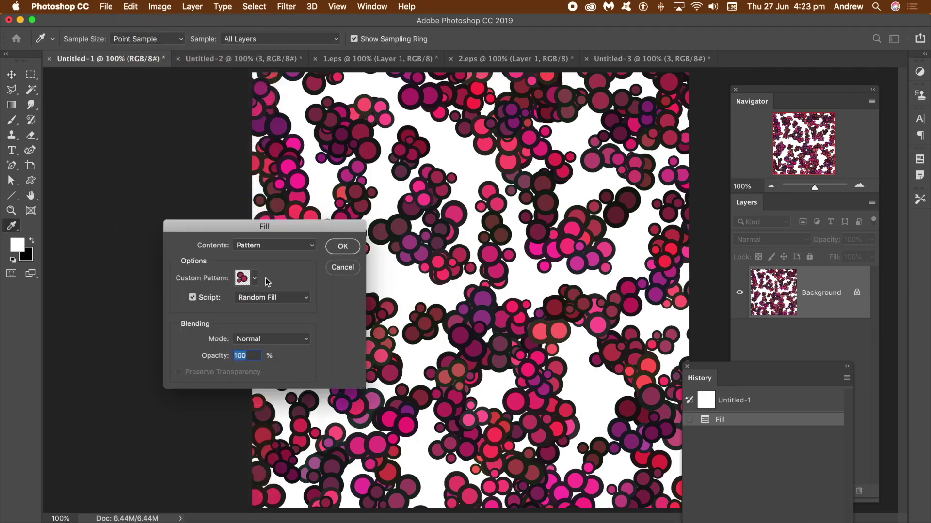
pyautogui.click(342, 246)
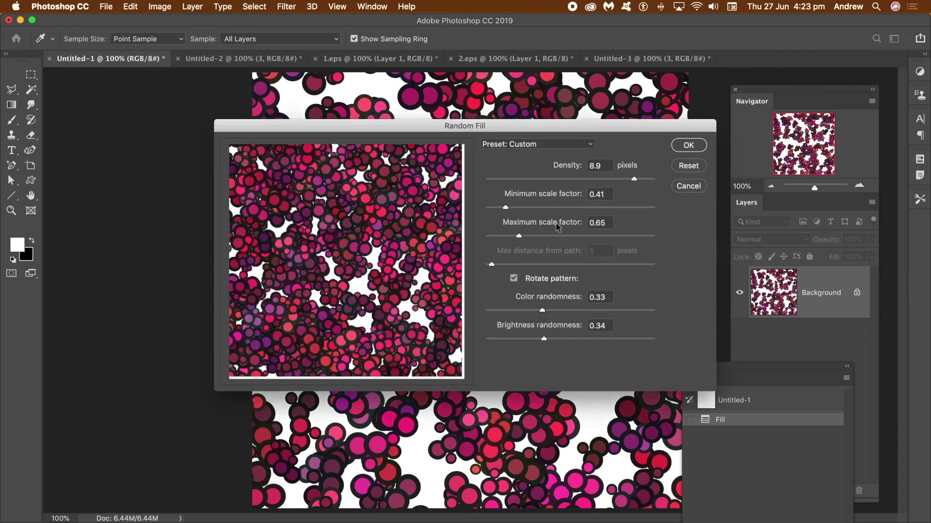
pyautogui.click(688, 145)
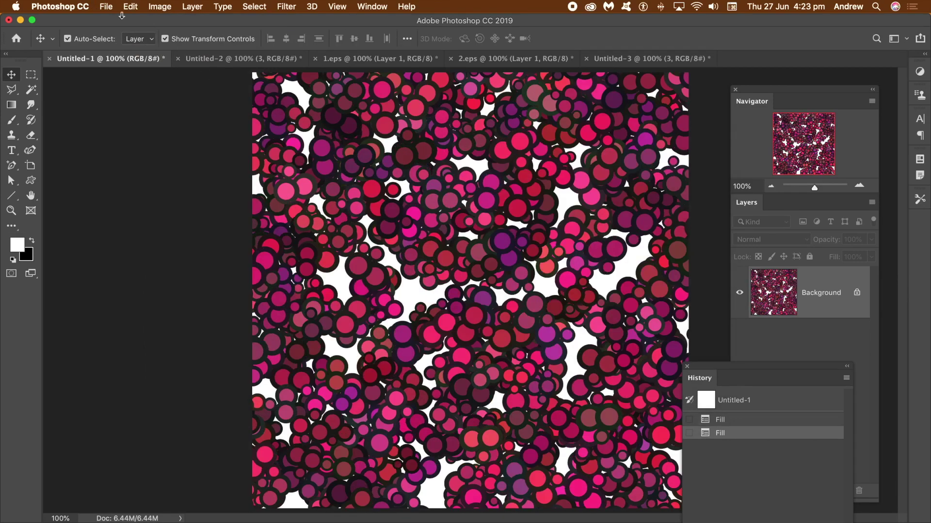
pyautogui.click(130, 7)
pyautogui.click(172, 191)
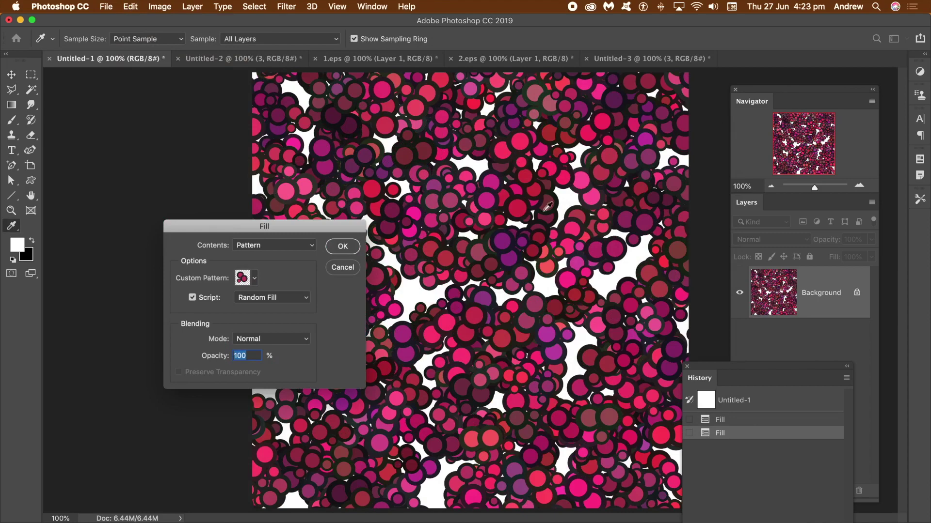
pyautogui.click(342, 246)
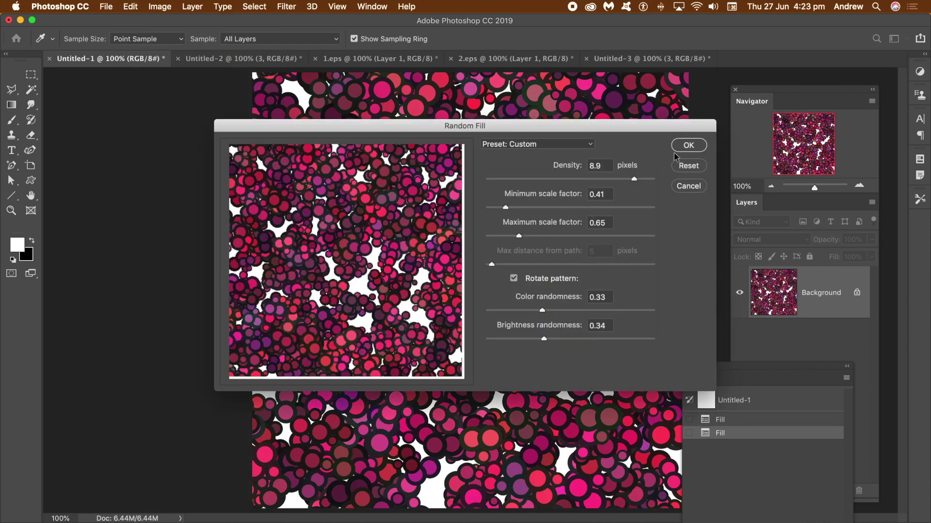
pyautogui.click(685, 145)
# Add fourth and fifth Random Fill passes of the three-ring circle pattern.
pyautogui.click(159, 6)
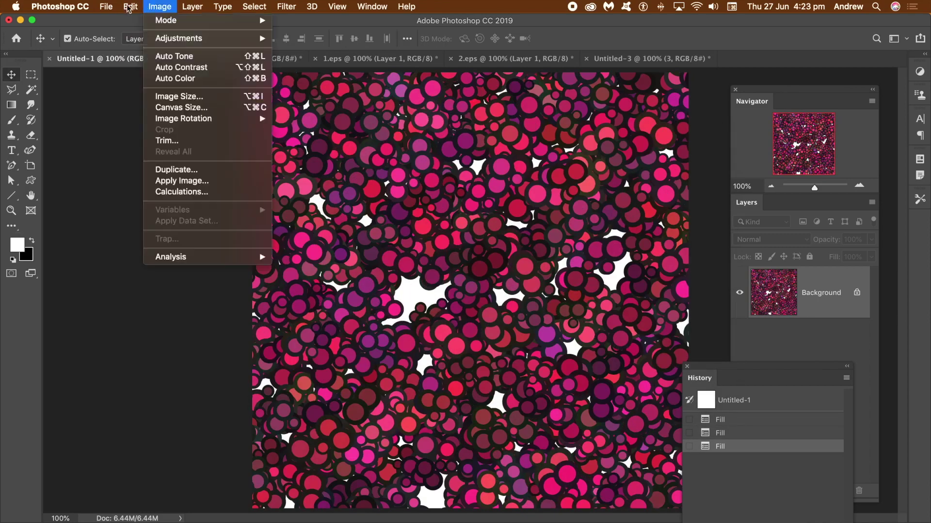
pyautogui.moveTo(131, 6)
pyautogui.click(141, 192)
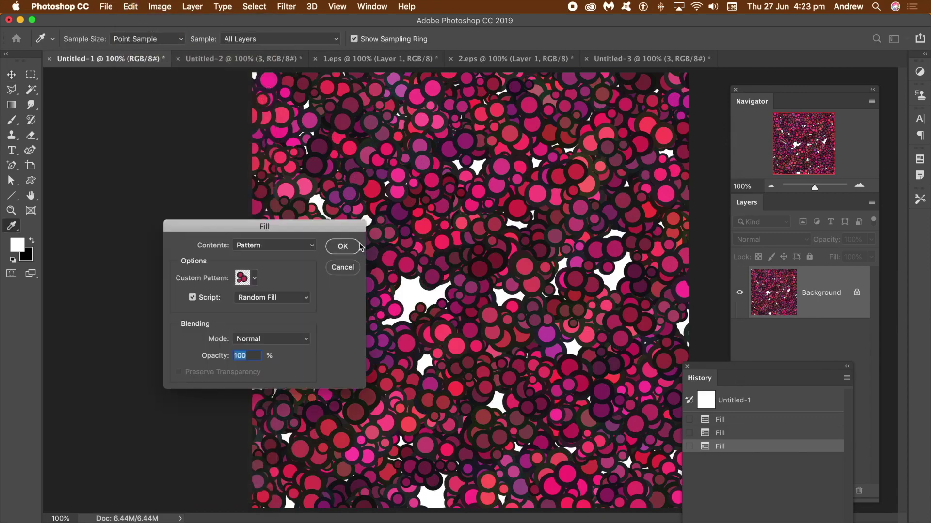
pyautogui.click(344, 245)
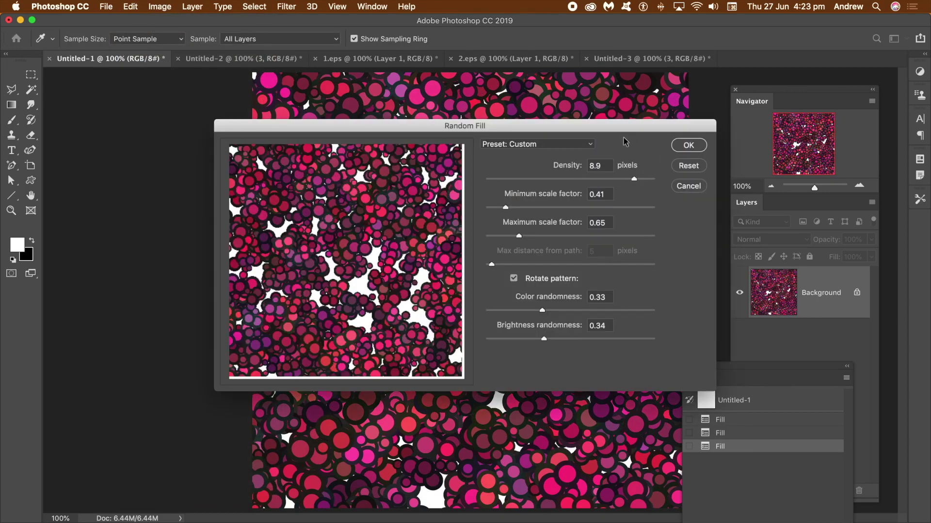
pyautogui.click(684, 146)
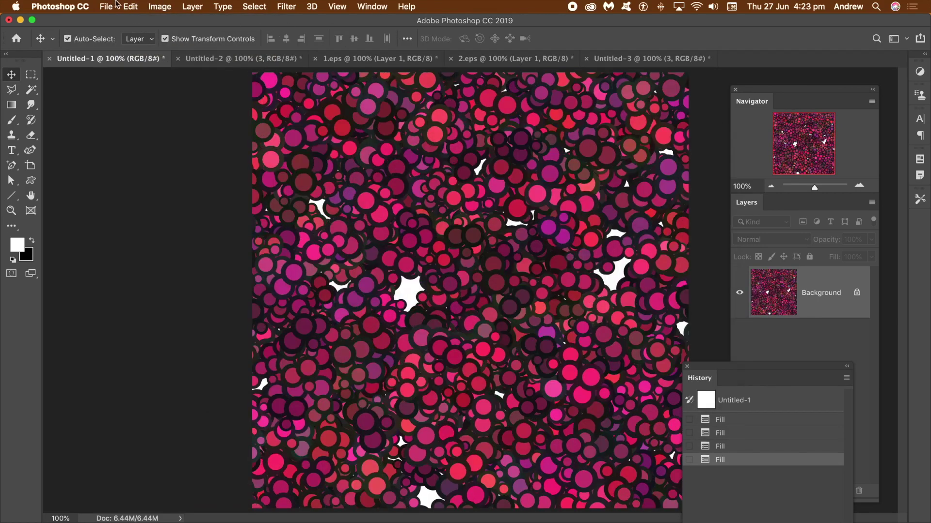
pyautogui.click(130, 7)
pyautogui.click(138, 192)
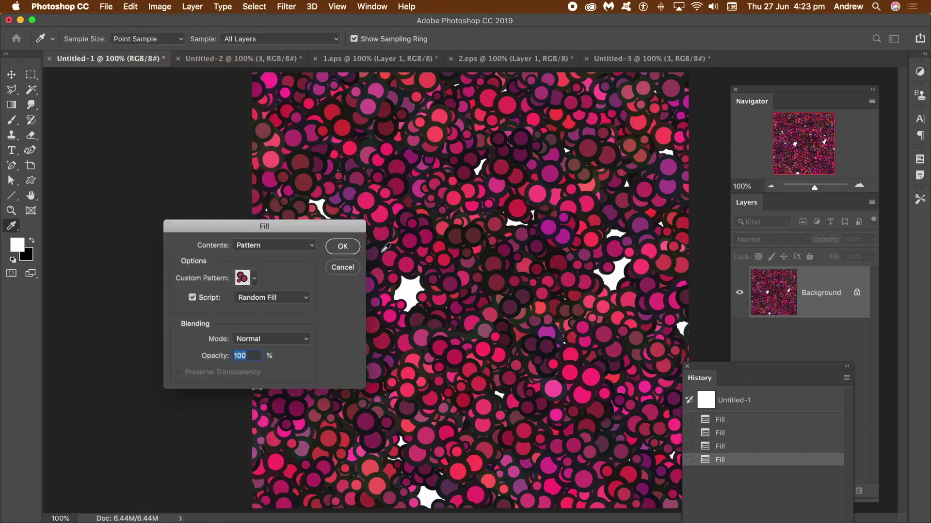
pyautogui.click(354, 246)
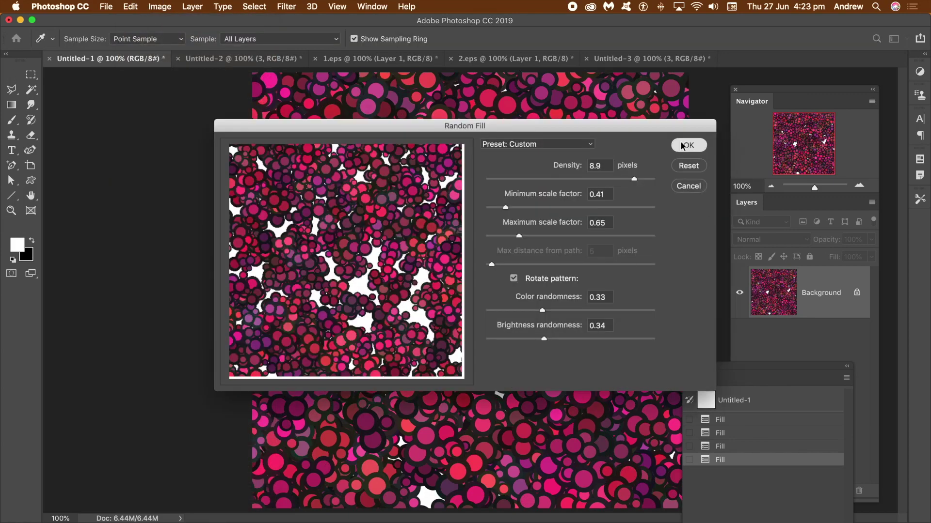
pyautogui.press('Return')
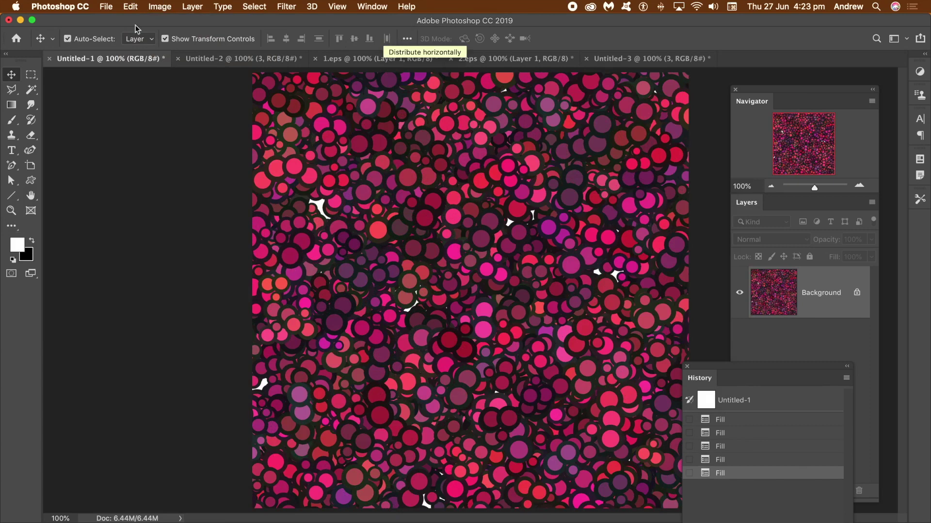
# Apply a sixth Random Fill pass so circles fill nearly all white gaps.
pyautogui.click(127, 7)
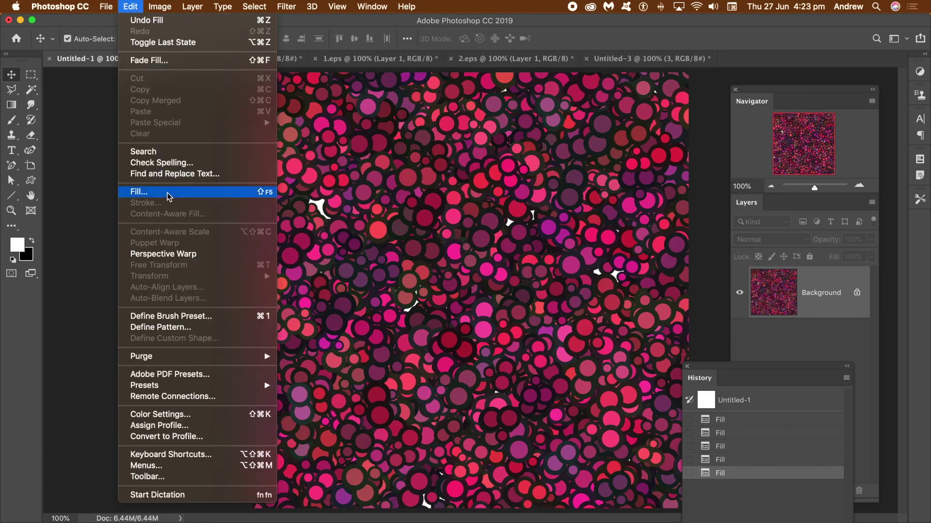
pyautogui.click(139, 192)
pyautogui.click(342, 247)
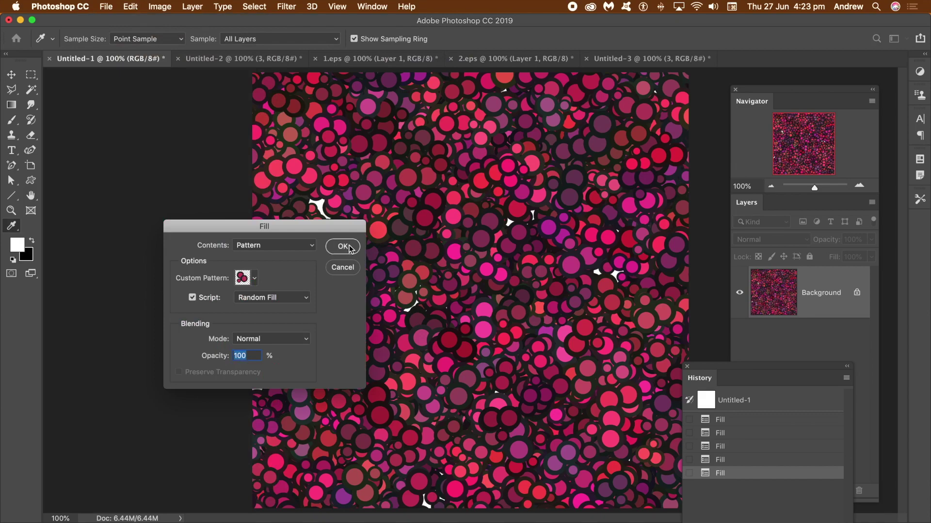
pyautogui.click(685, 145)
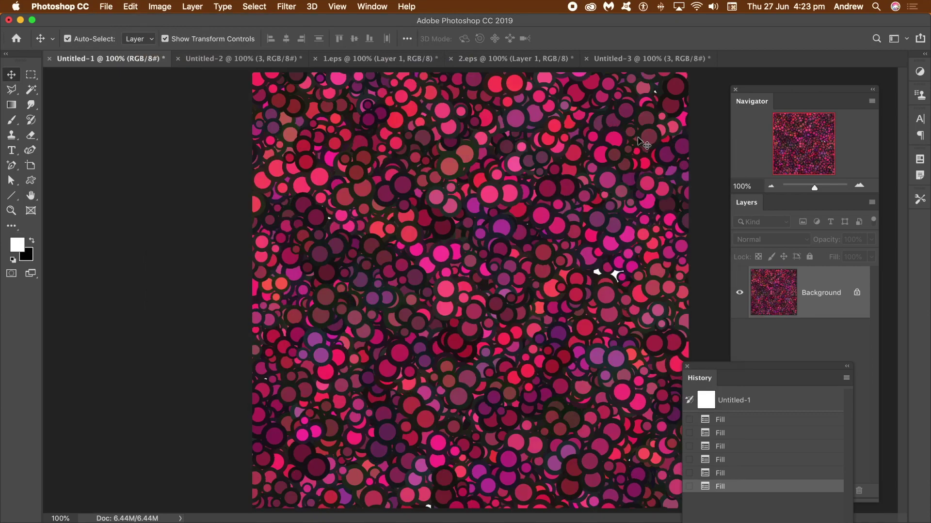
pyautogui.click(159, 6)
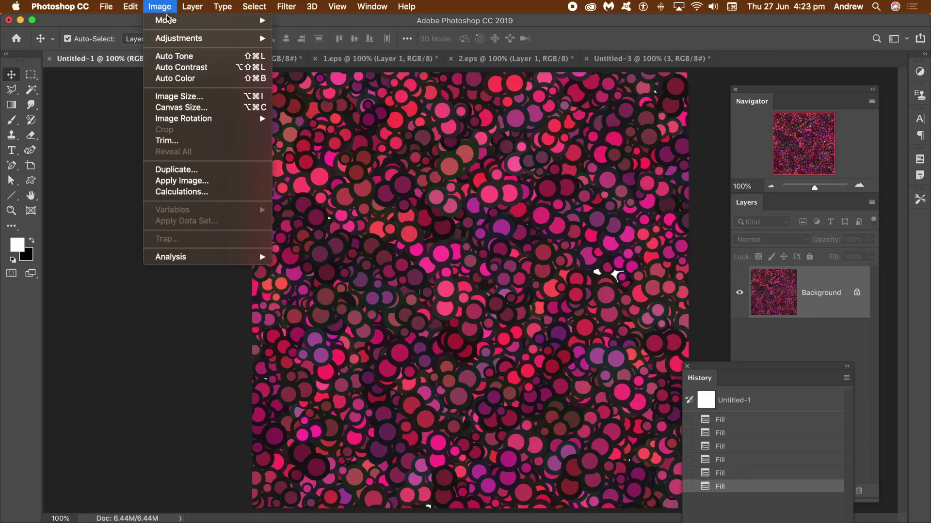
# Apply Levels with white input 200 and midtones 0.58 to boost contrast.
pyautogui.moveTo(196, 40)
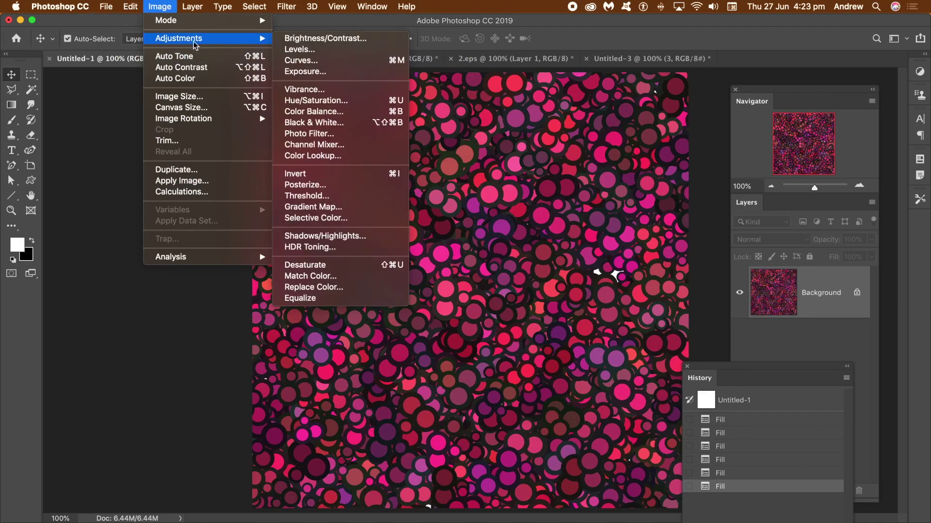
pyautogui.click(317, 49)
pyautogui.moveTo(674, 210); pyautogui.dragTo(643, 210)
pyautogui.moveTo(586, 210); pyautogui.dragTo(605, 211)
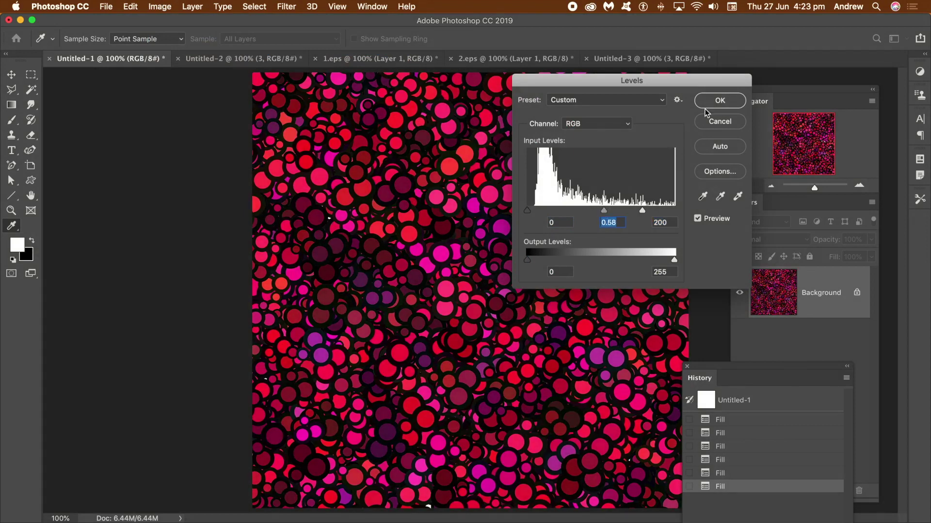
pyautogui.click(719, 100)
pyautogui.press('v')
# Apply the Stylize > Oil Paint filter with default settings for painterly edges.
pyautogui.click(162, 6)
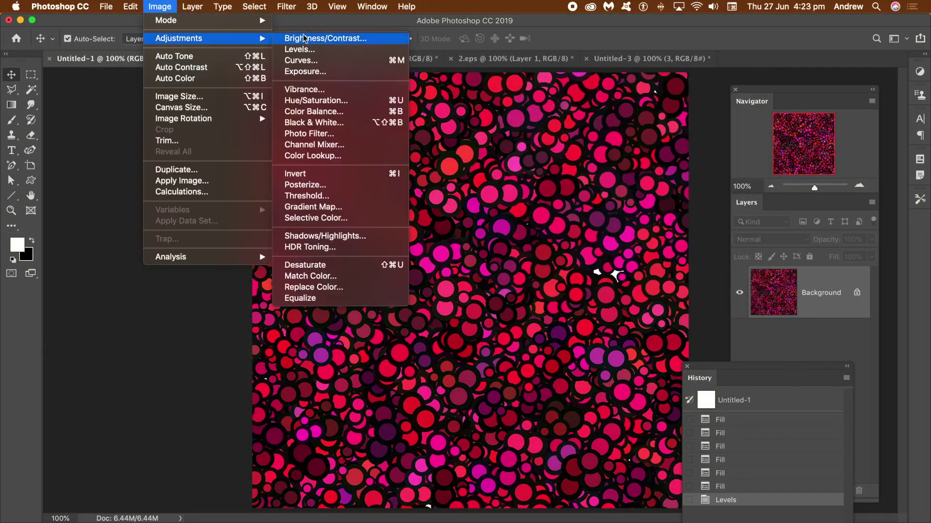
pyautogui.moveTo(287, 7)
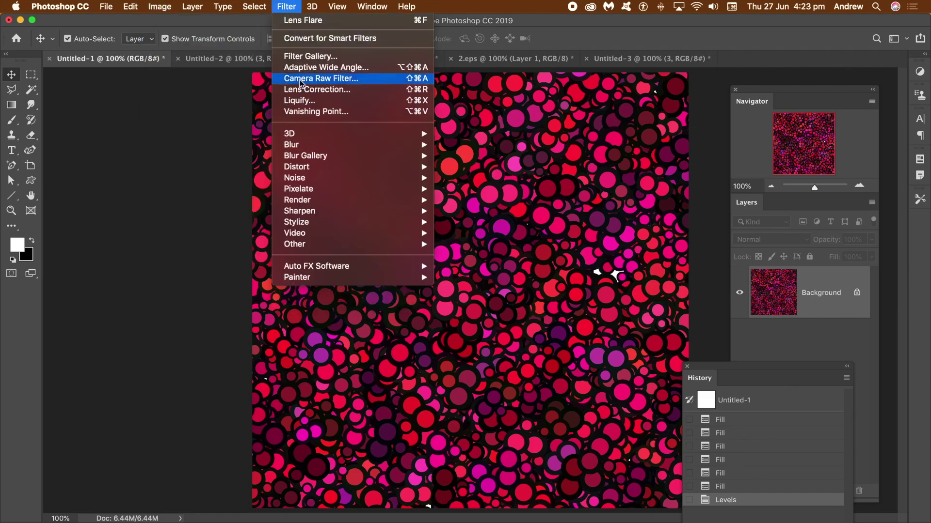
pyautogui.moveTo(296, 223)
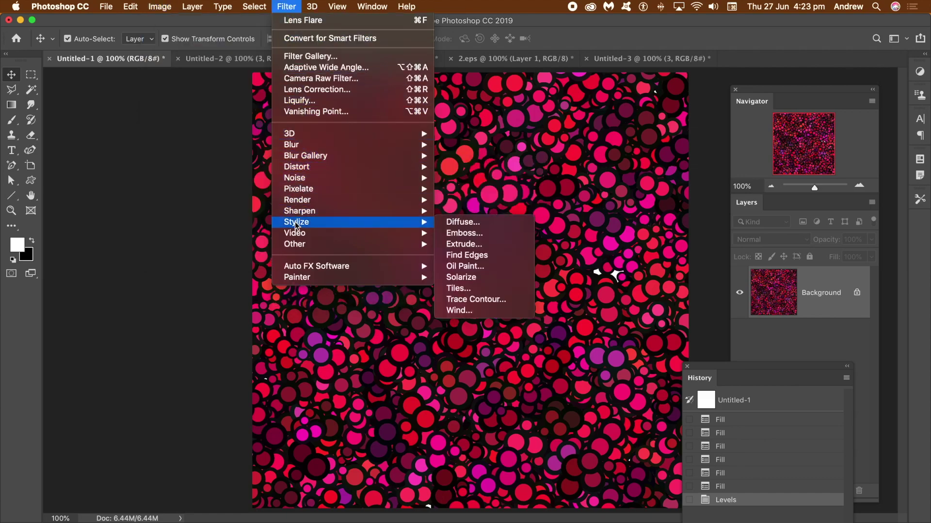
pyautogui.click(480, 267)
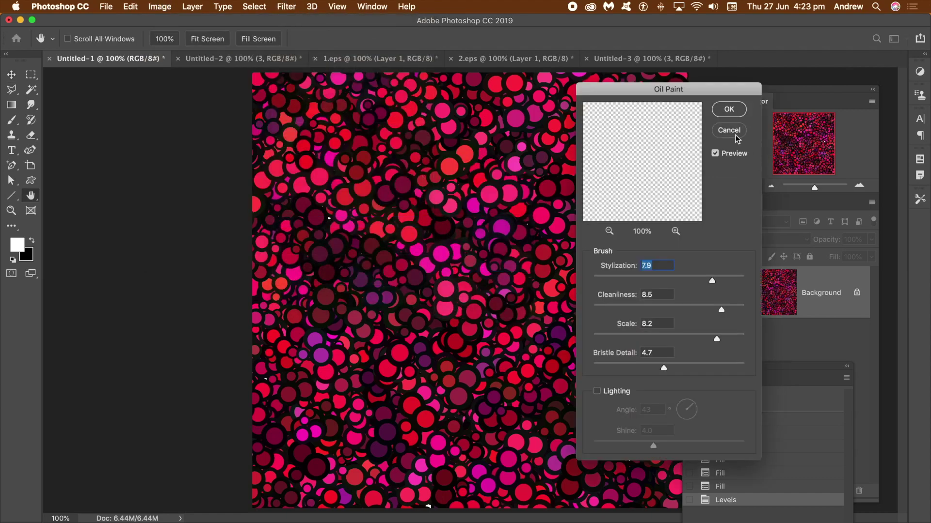
pyautogui.click(730, 111)
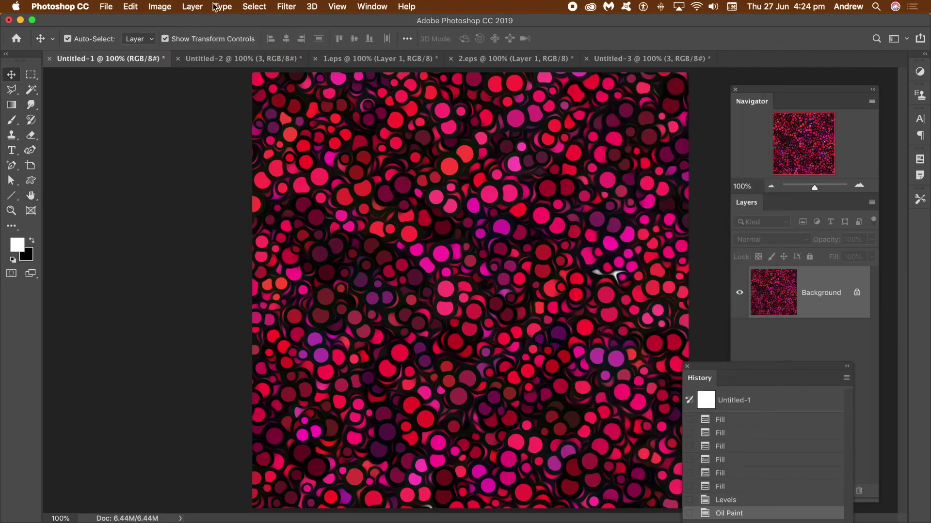
pyautogui.click(287, 7)
# Reapply Oil Paint twice, then Auto Tone into oranges, yellows, pinks and greens.
pyautogui.click(291, 7)
pyautogui.click(291, 6)
pyautogui.click(293, 18)
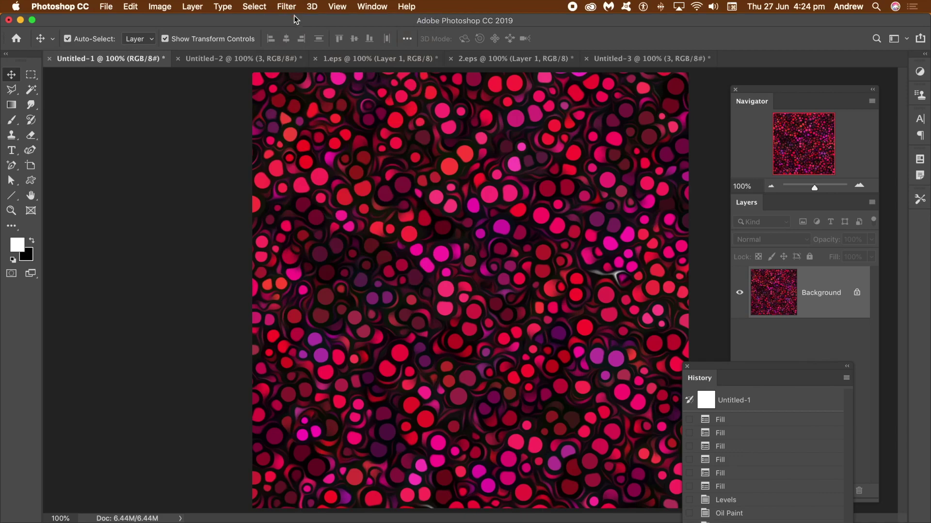
pyautogui.click(290, 7)
pyautogui.click(278, 18)
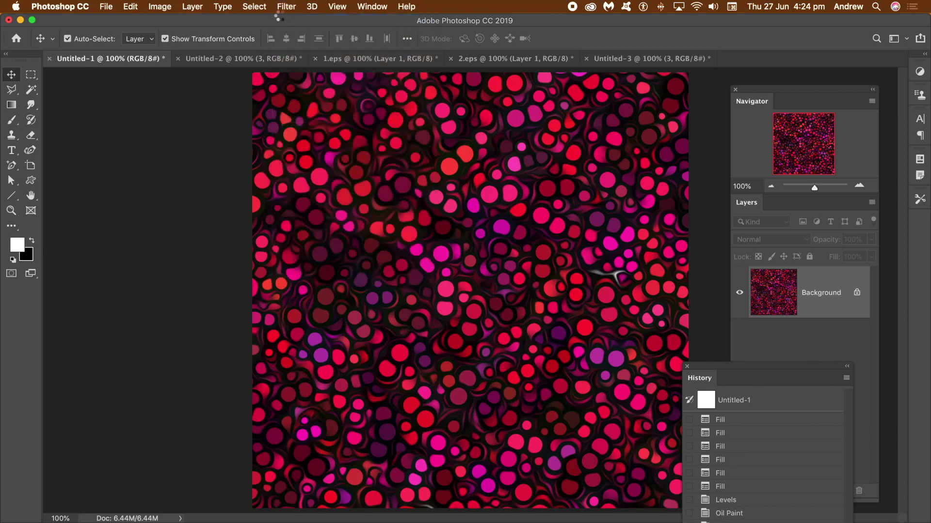
pyautogui.click(159, 7)
pyautogui.click(163, 57)
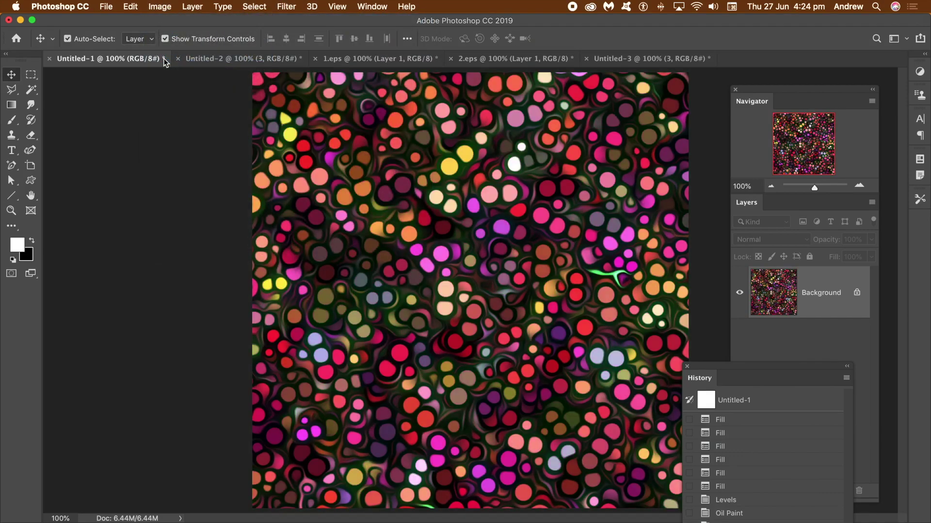